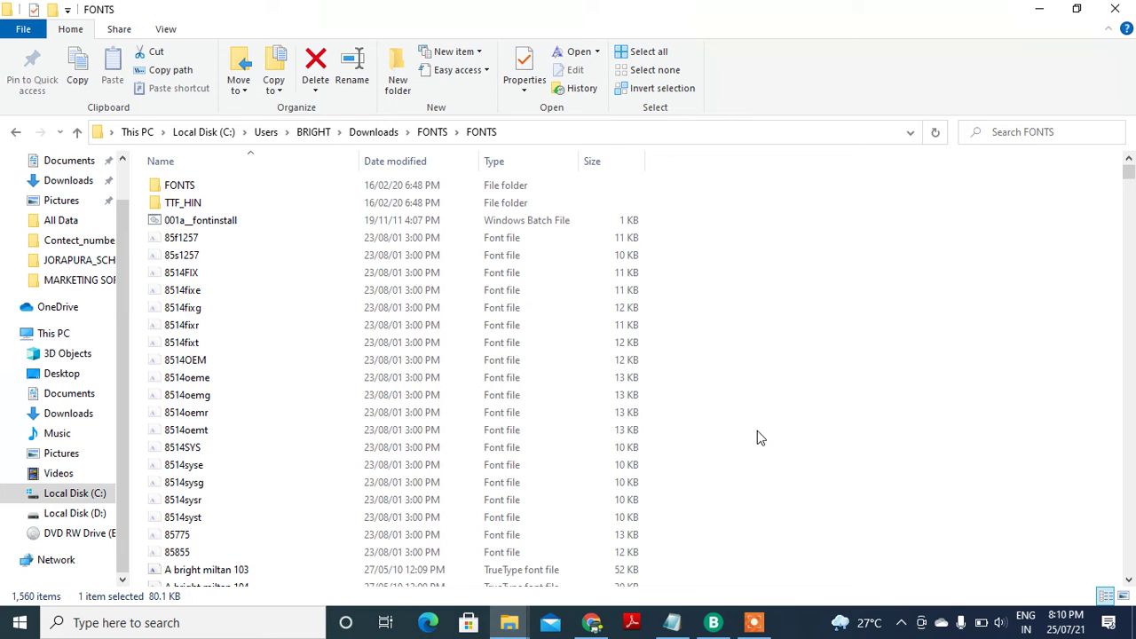
Navigate from the parent FONTS folder into the inner FONTS subfolder
left_click(432, 133)
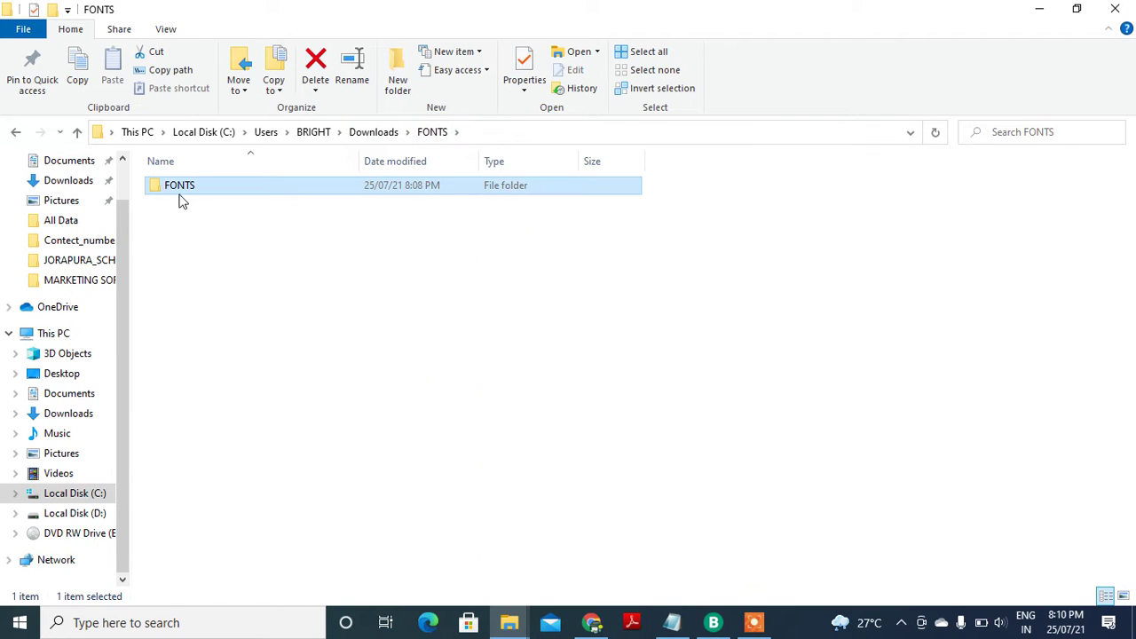
mouse_move(180, 185)
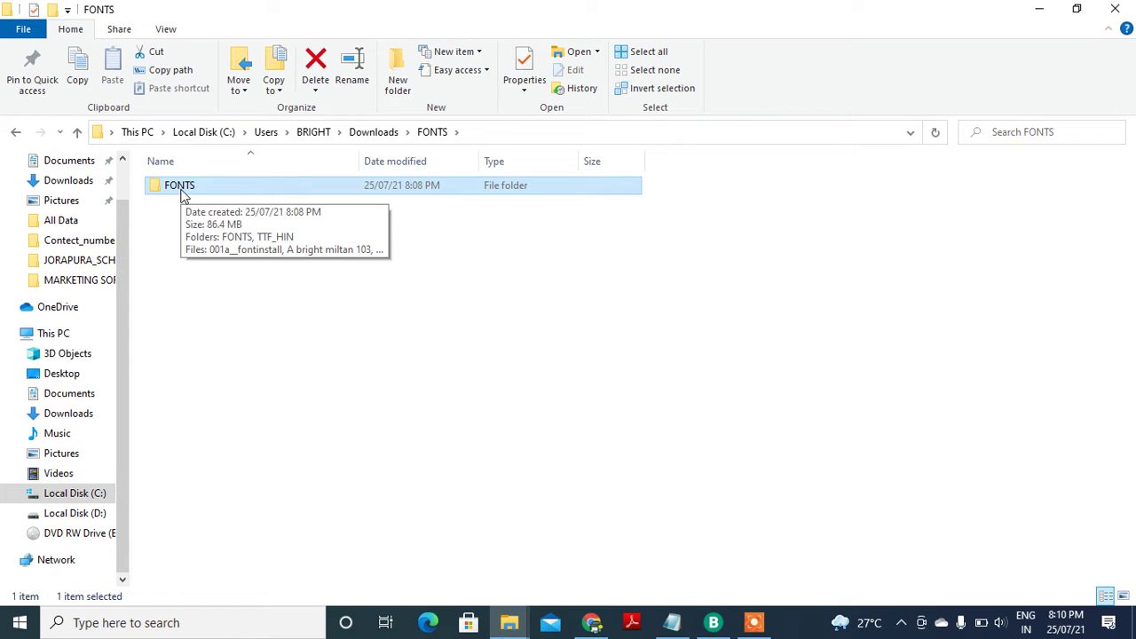
double_click(180, 186)
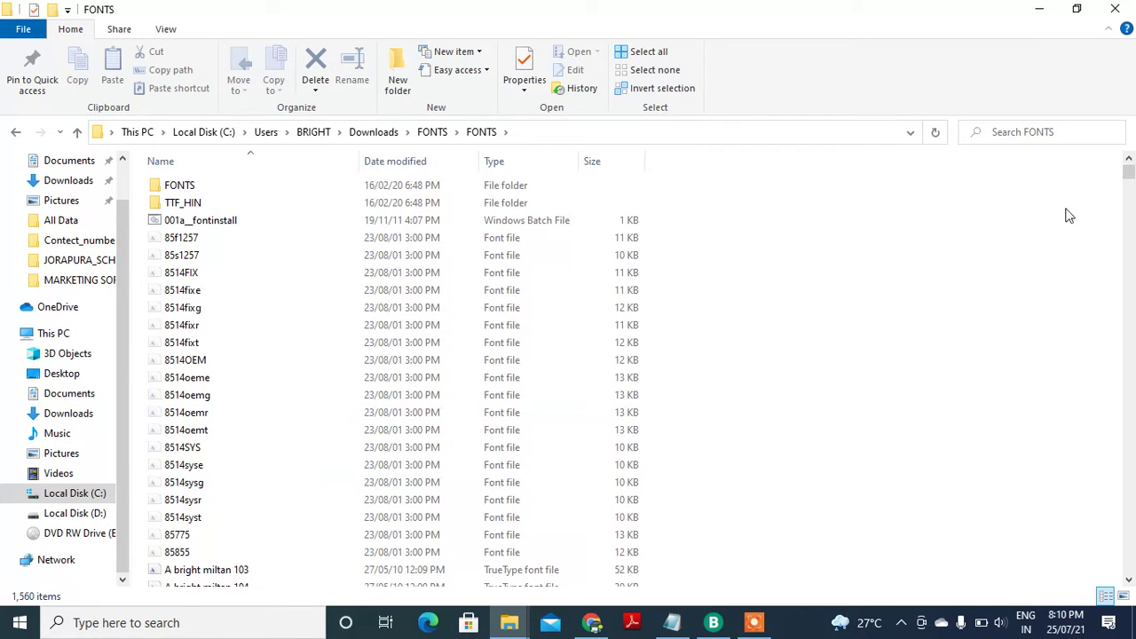
mouse_move(1130, 175)
left_mouse_down()
mouse_move(1130, 568)
mouse_move(1133, 135)
left_mouse_up()
Search the FONTS folder for BARCOAD, which finds no matching items, then clear the search
type("BAR")
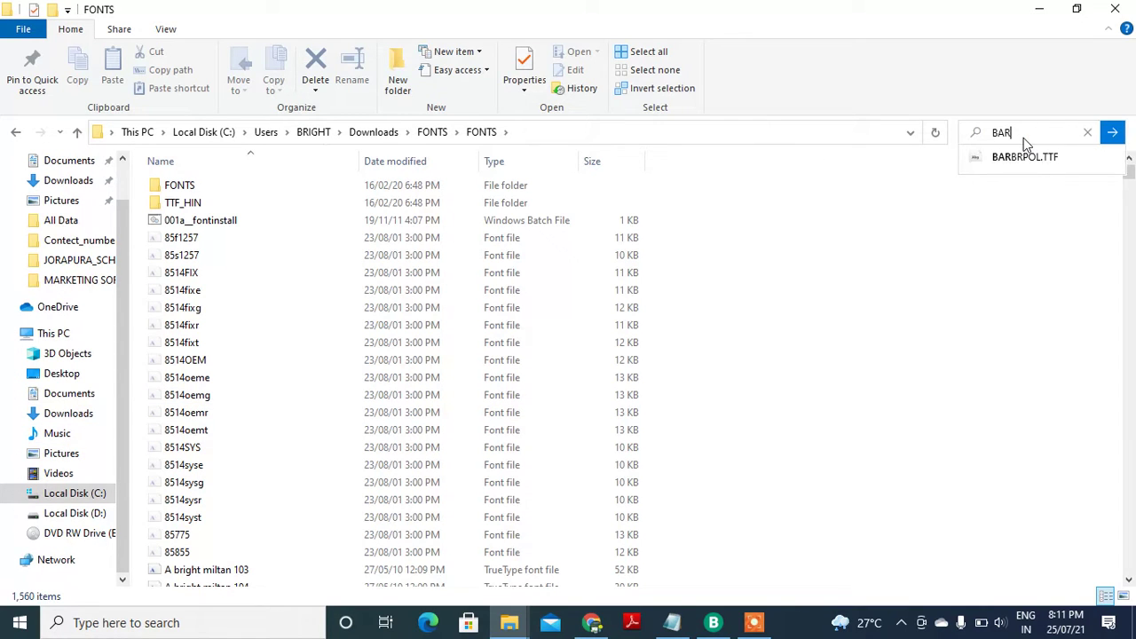
key("Return")
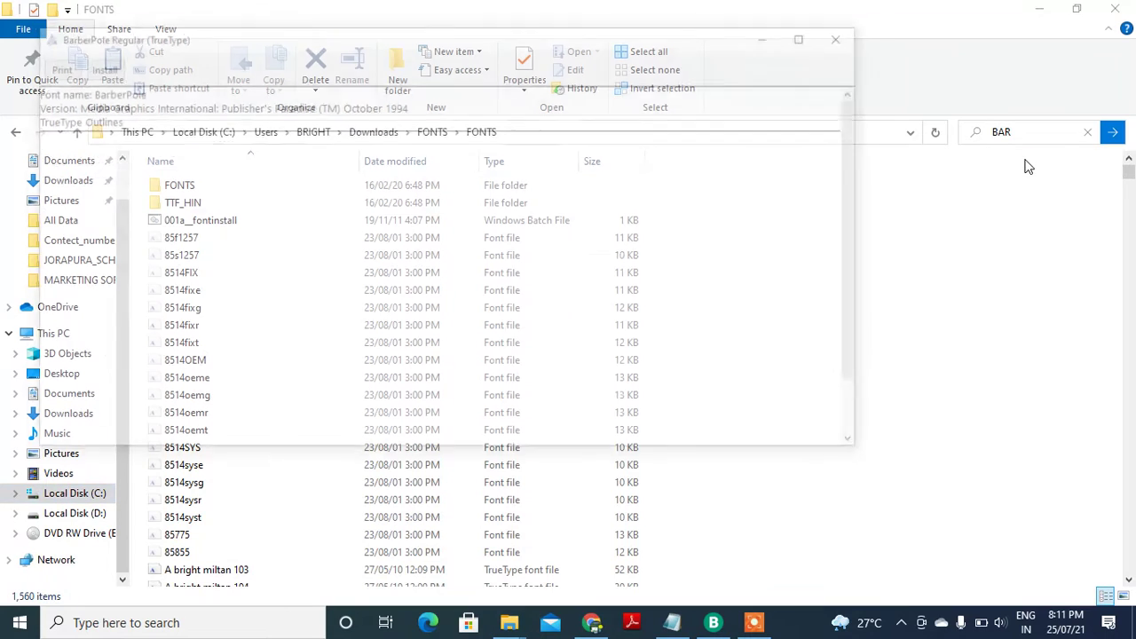
left_click(850, 37)
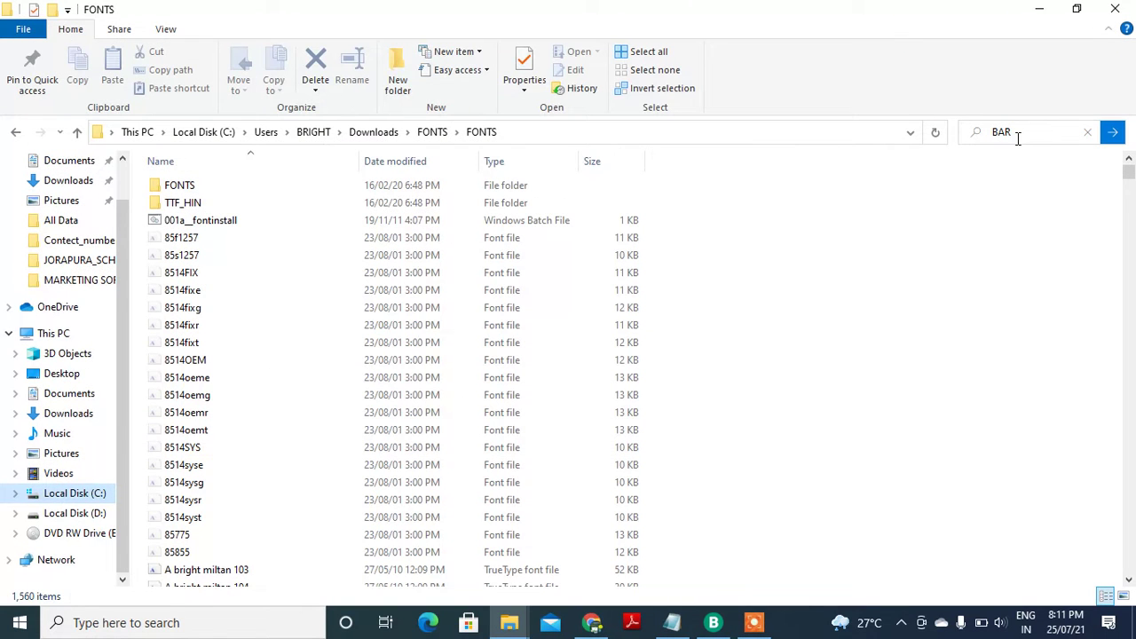
left_click(1018, 138)
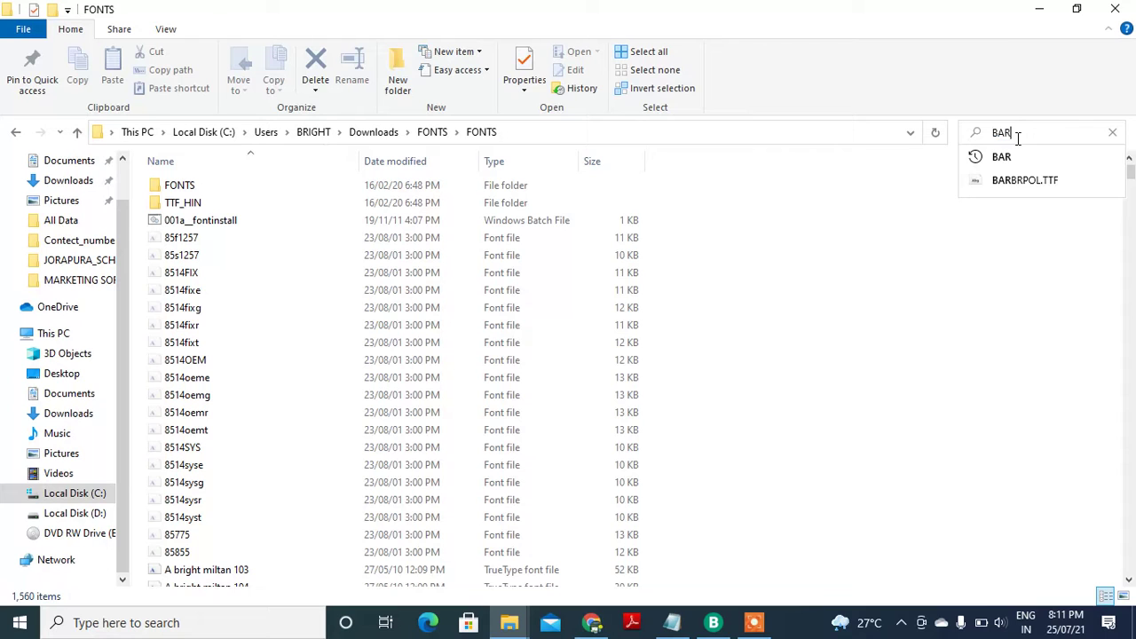
type("COAD")
key("Return")
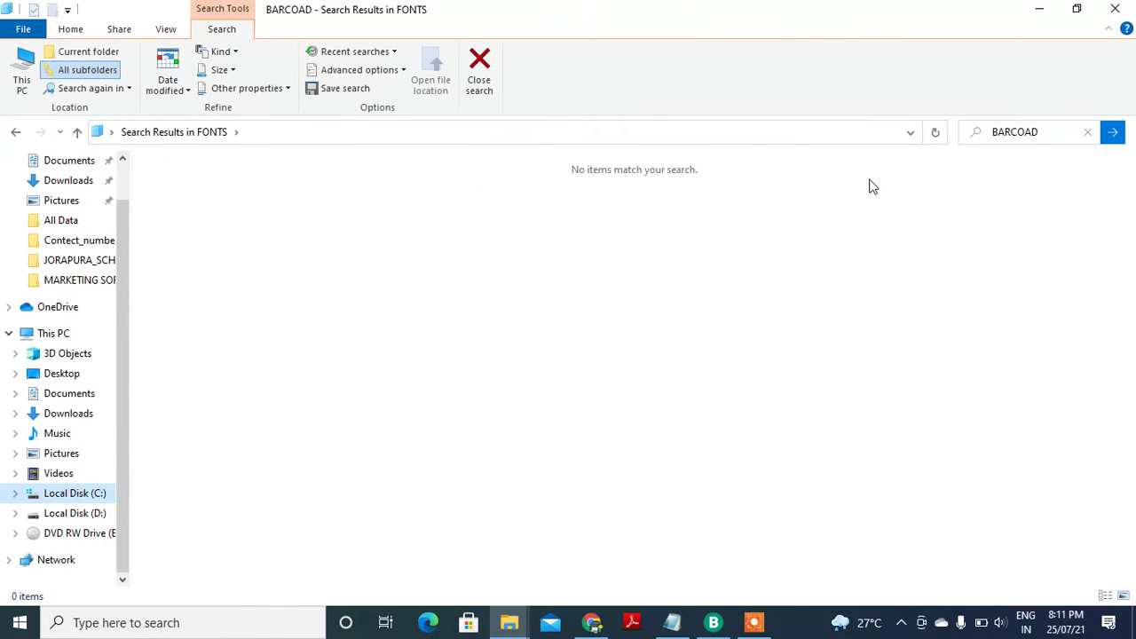
left_click(1089, 134)
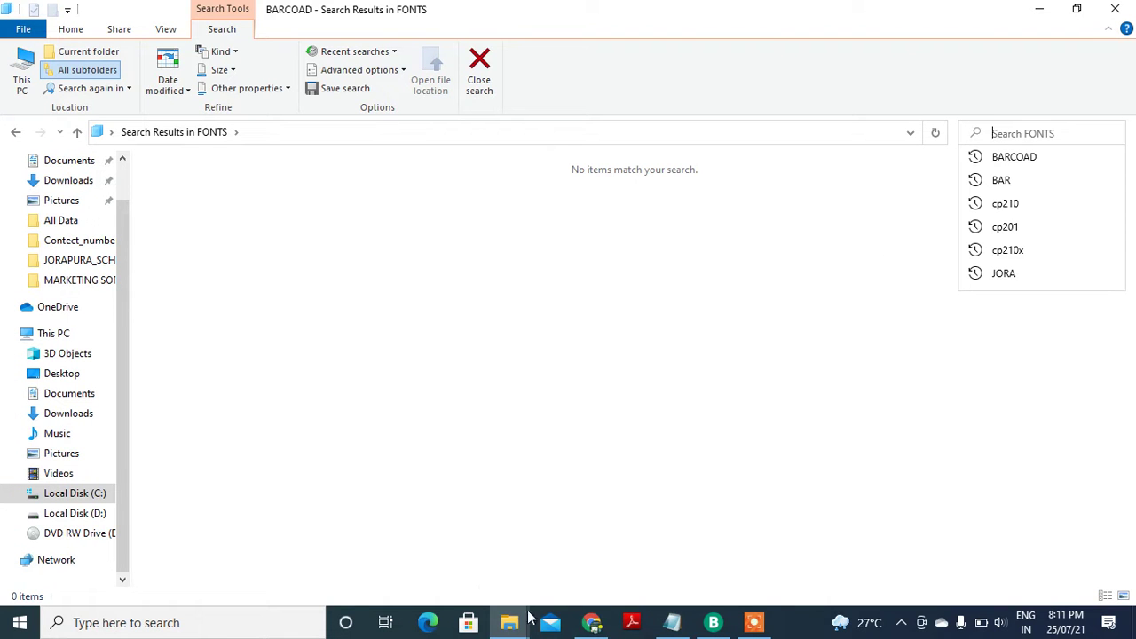
left_click(237, 630)
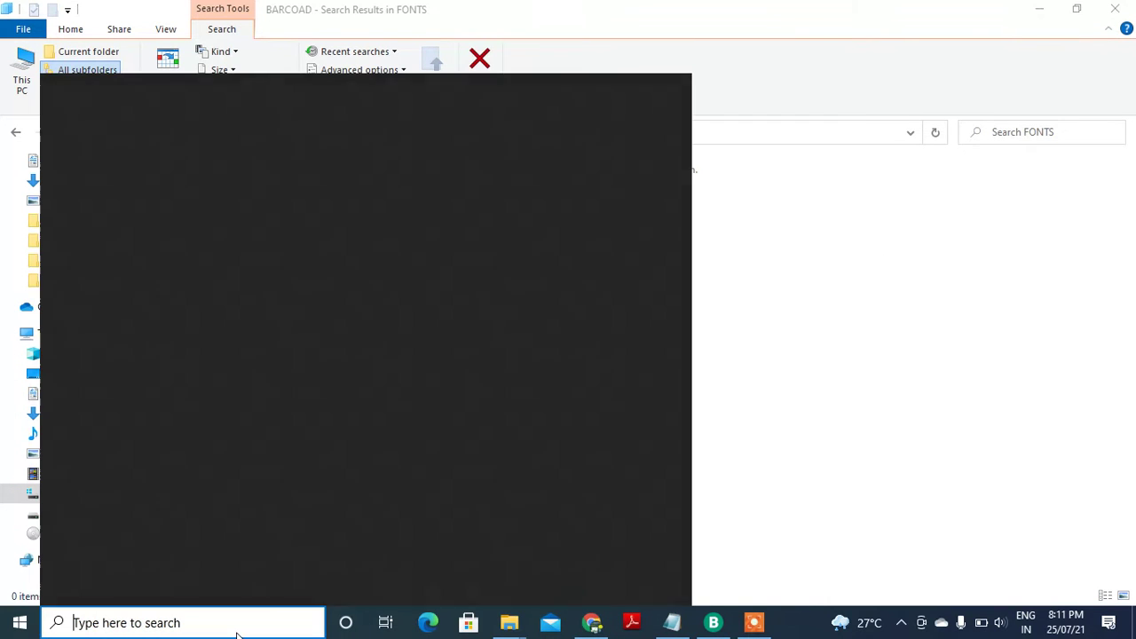
type("WI")
key("BackSpace")
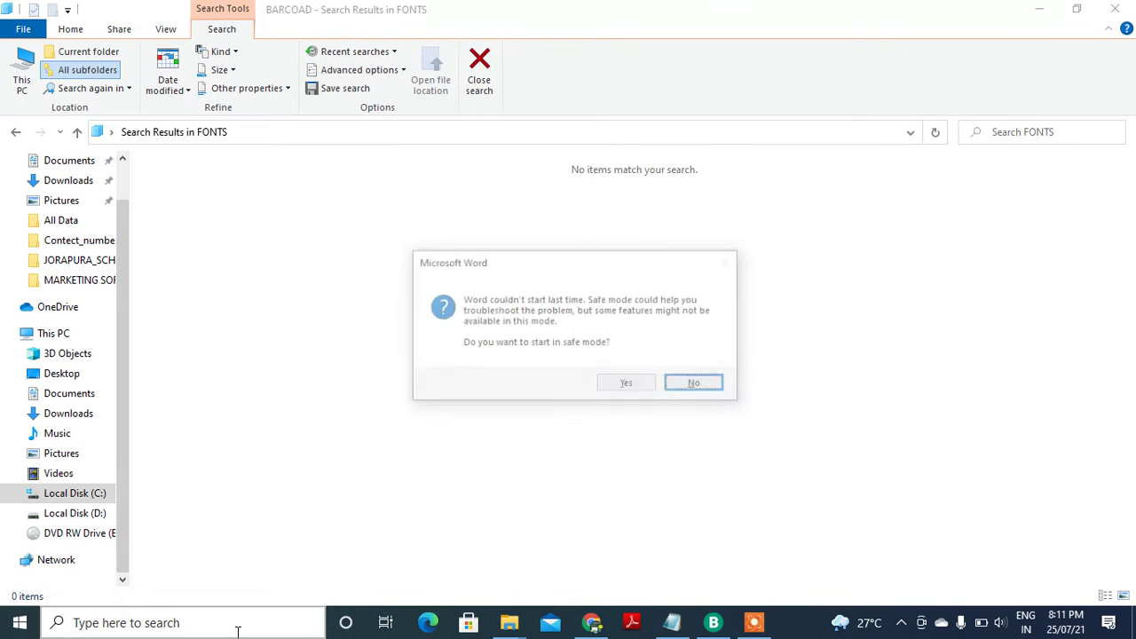
left_click(649, 388)
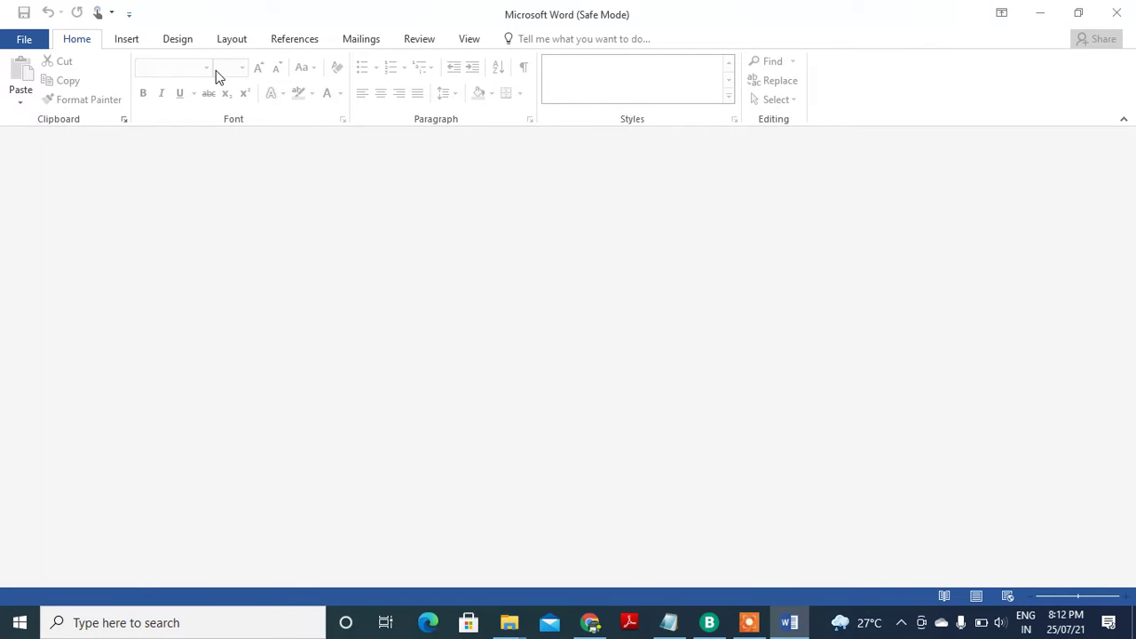
left_click(715, 473)
left_click(1117, 12)
Launch Microsoft Office Word 2007 from the Windows search
left_click(124, 623)
type("W")
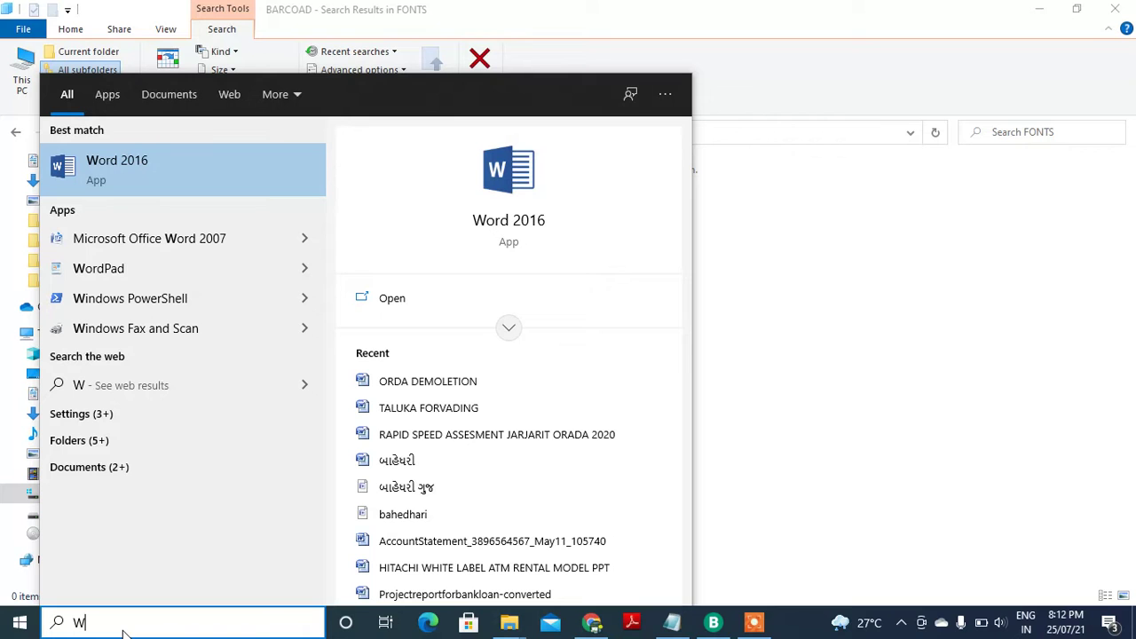
left_click(208, 239)
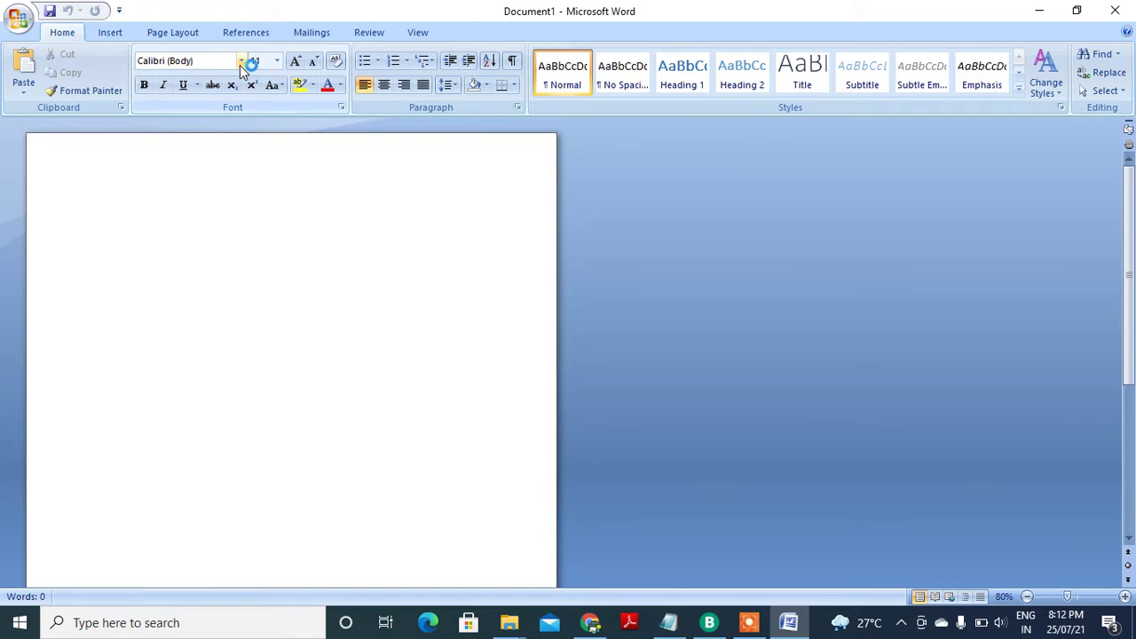
Set the Word document's font to IDAutomationHC39M
left_click(240, 62)
mouse_move(239, 99)
left_click_drag(238, 105, 248, 272)
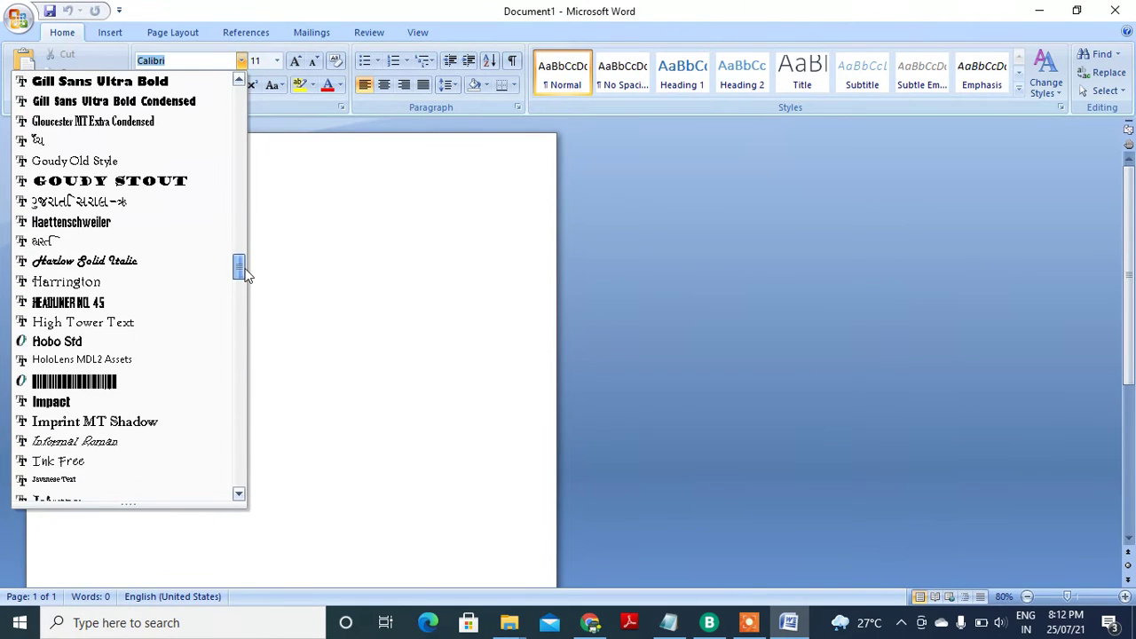
left_click(107, 382)
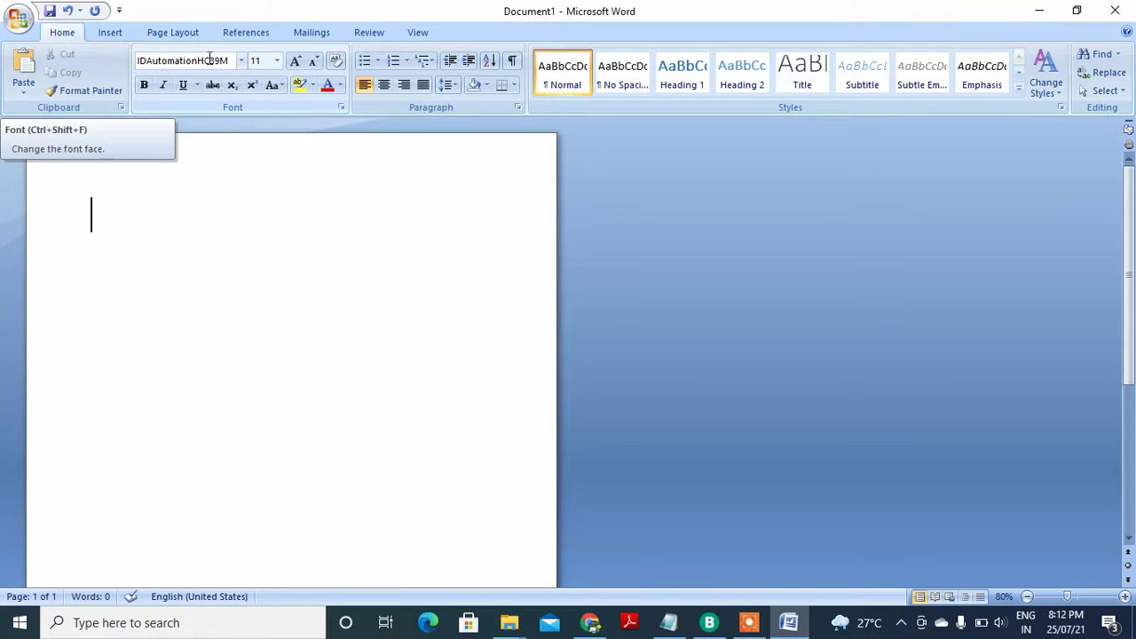
left_click(509, 622)
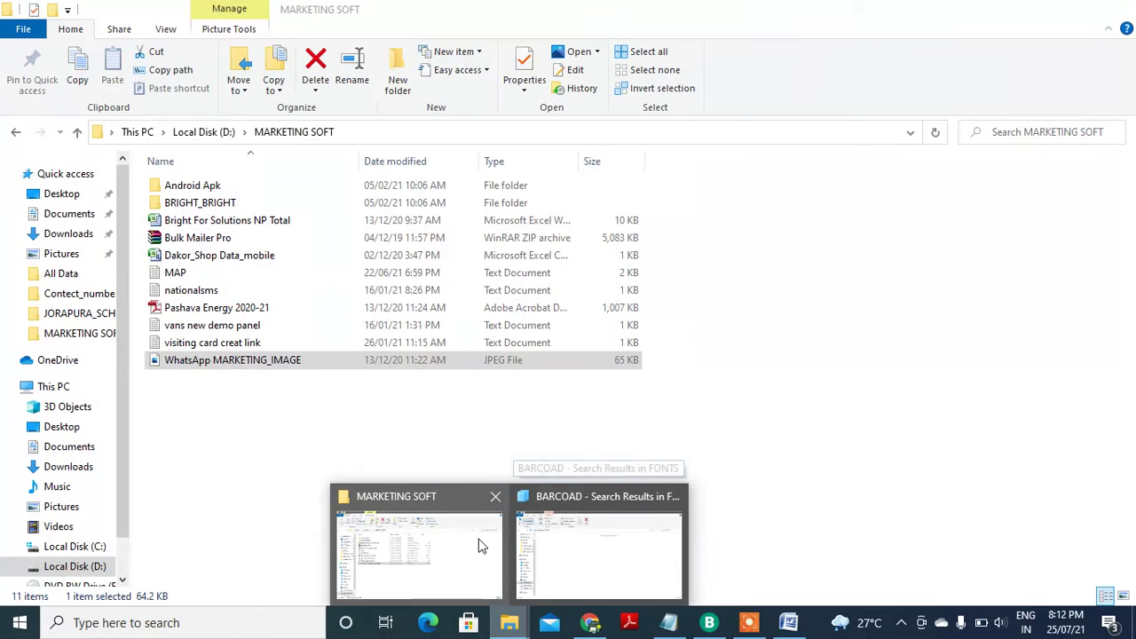
Clear the BARCOAD search and open the FONTS folder listing all fonts
left_click(617, 566)
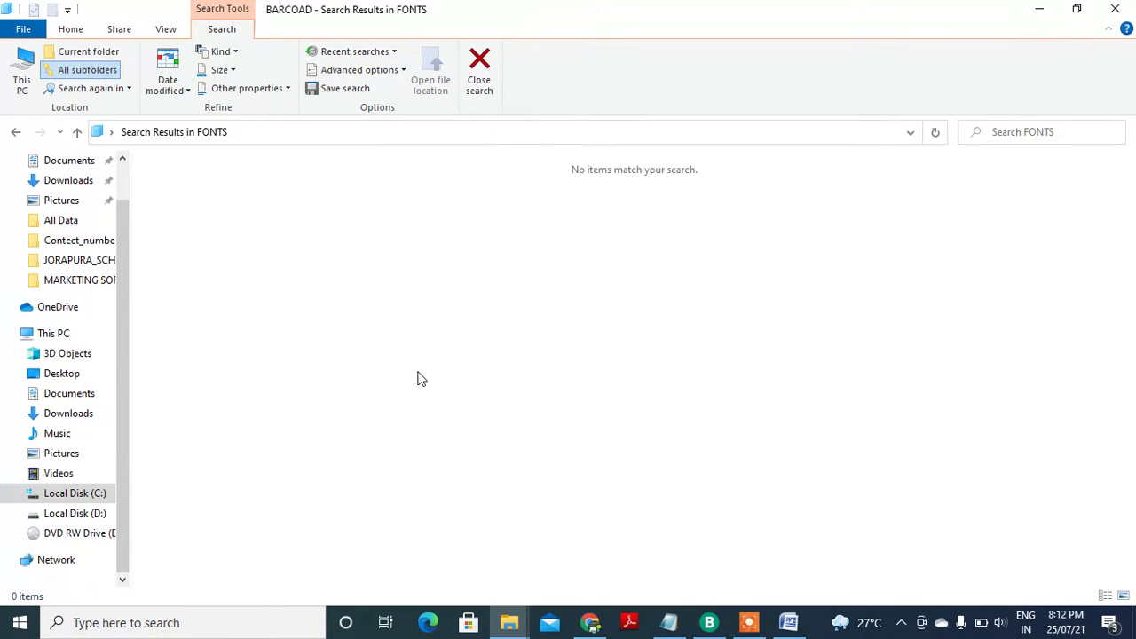
left_click(78, 133)
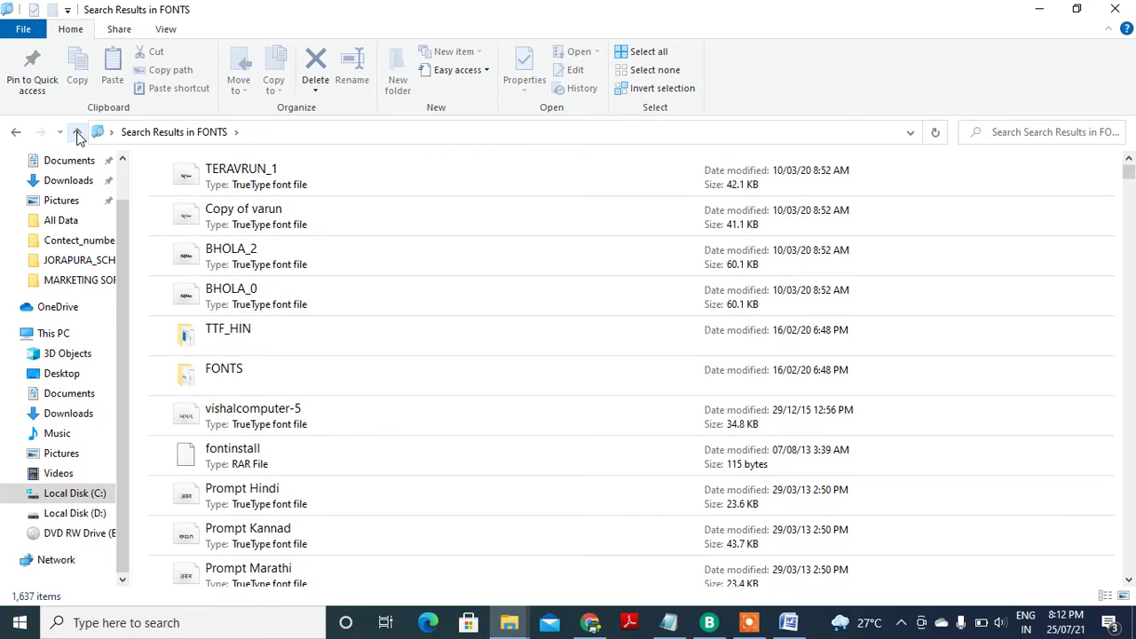
double_click(259, 368)
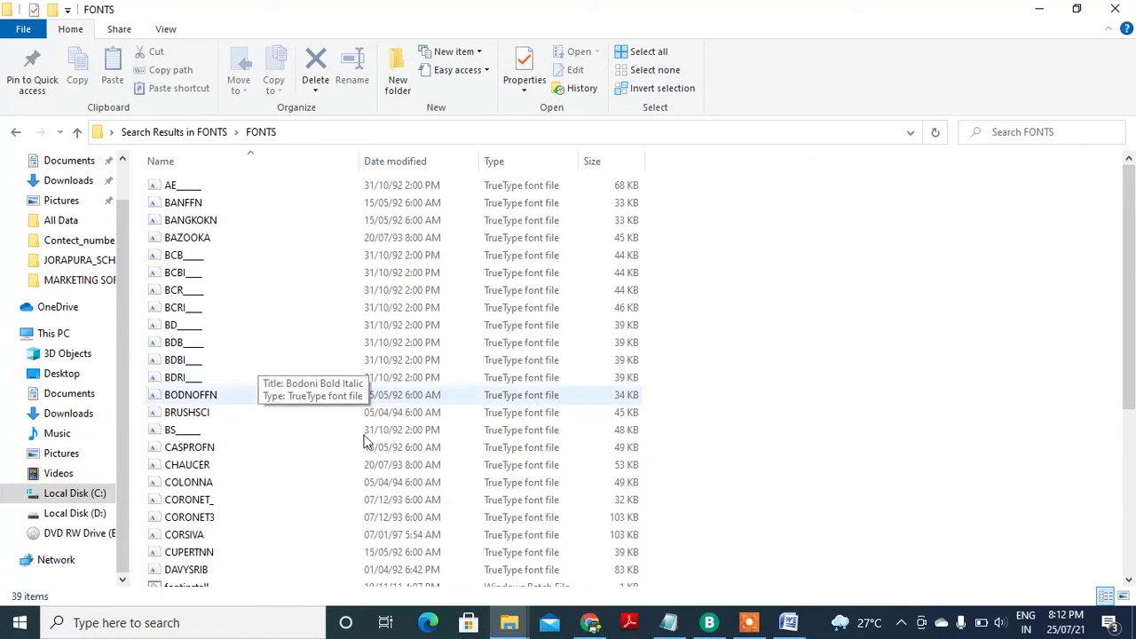
left_click(788, 623)
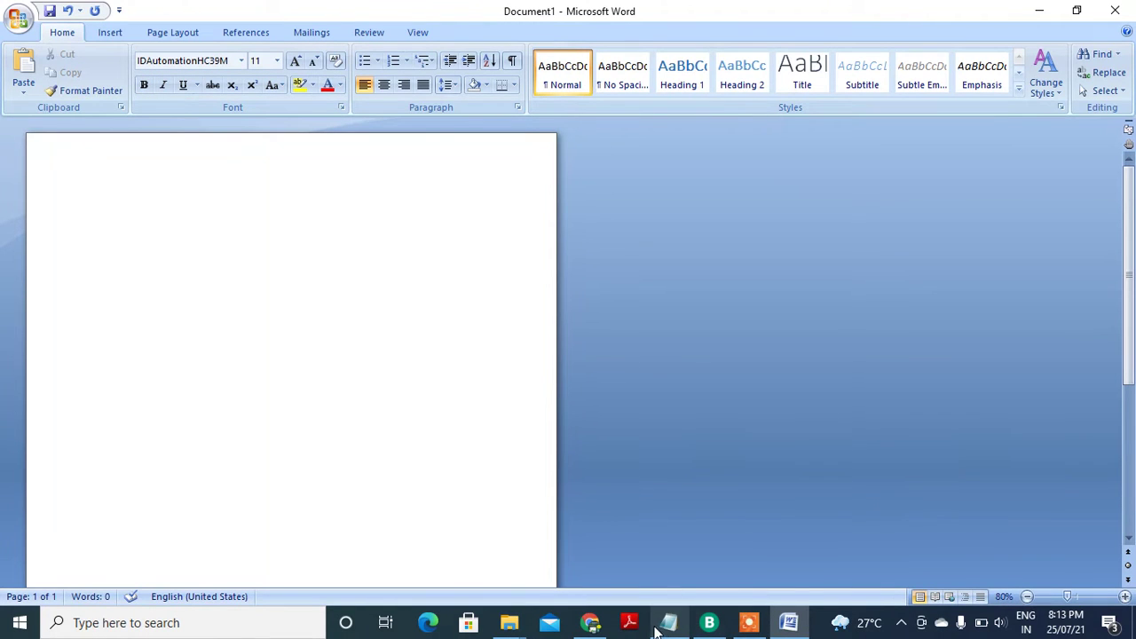
mouse_move(509, 623)
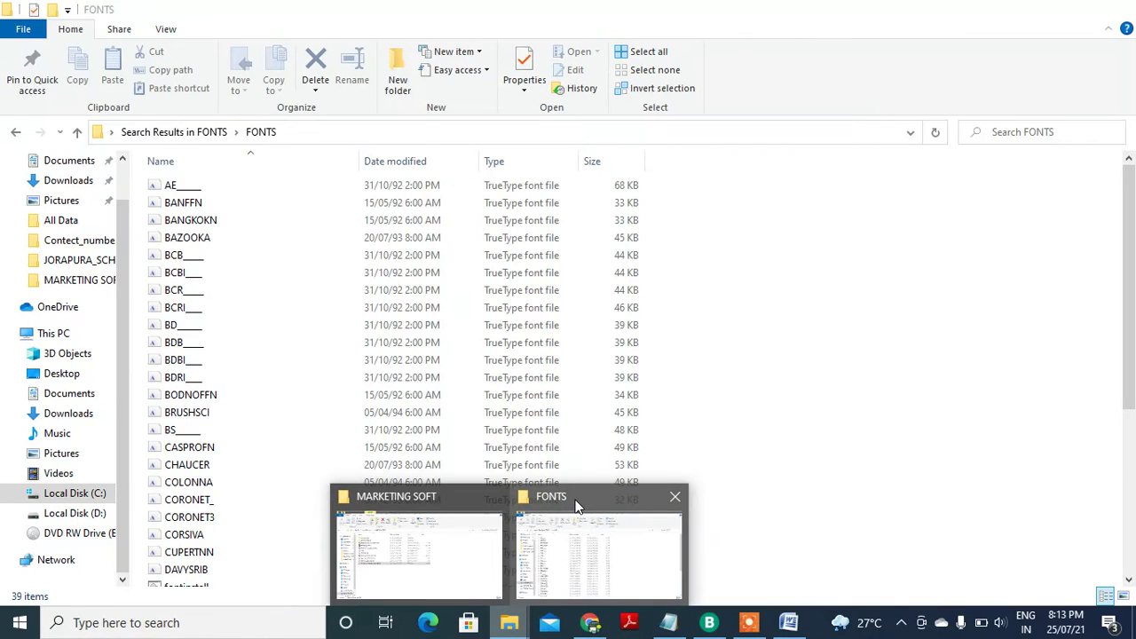
Install the IDAutomationHC39M font, replacing the existing copy, and close its preview
left_click(576, 505)
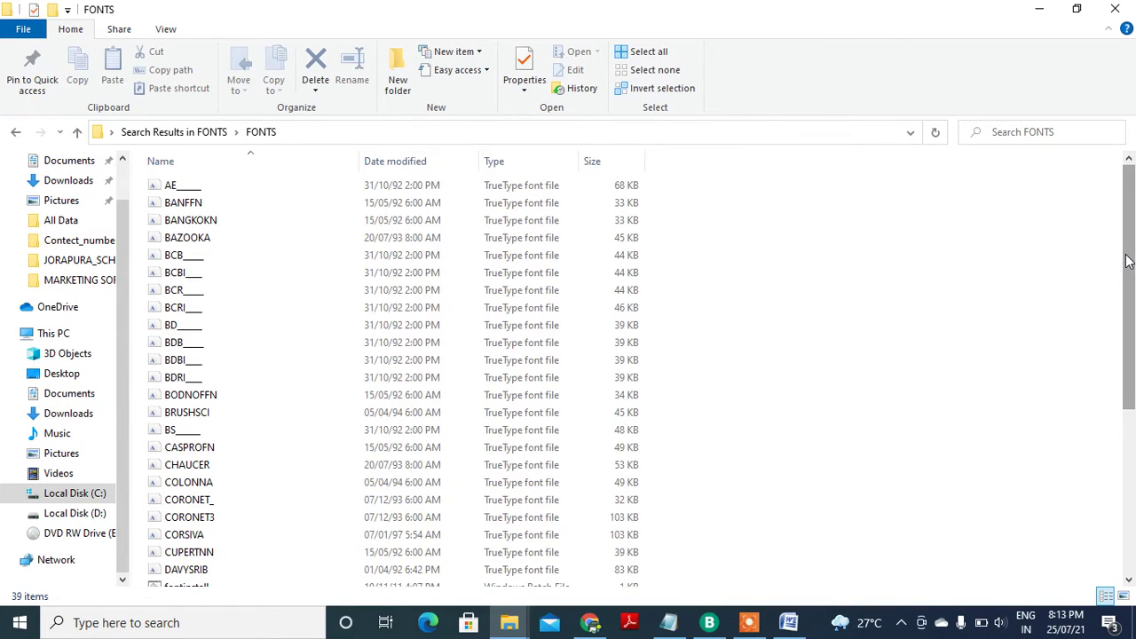
left_click_drag(1127, 260, 1127, 399)
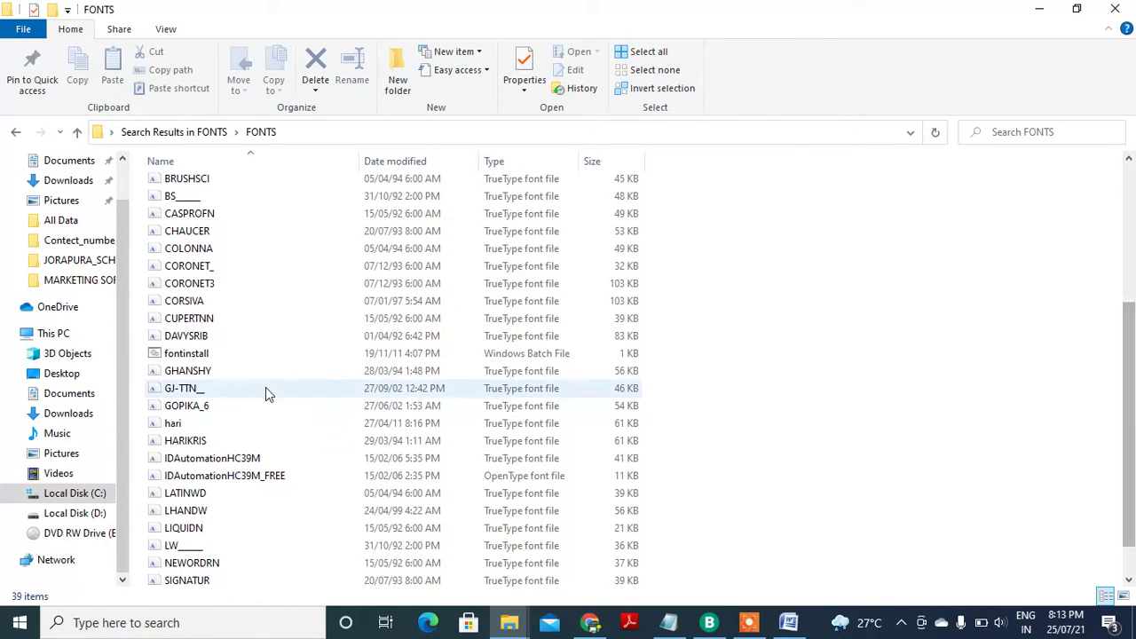
double_click(198, 458)
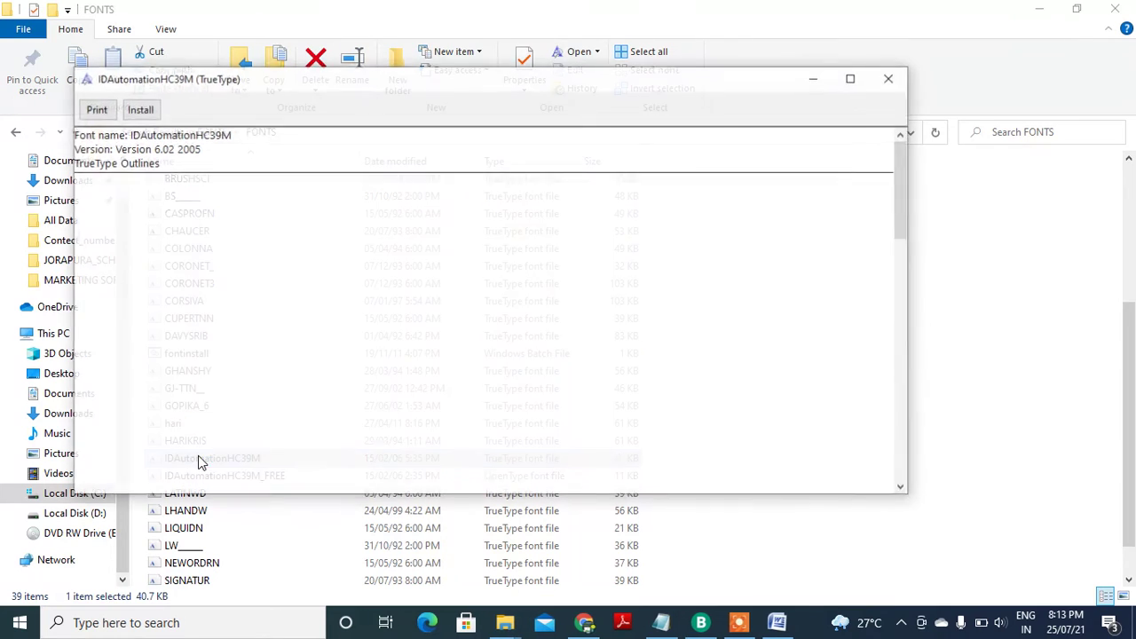
left_click(139, 111)
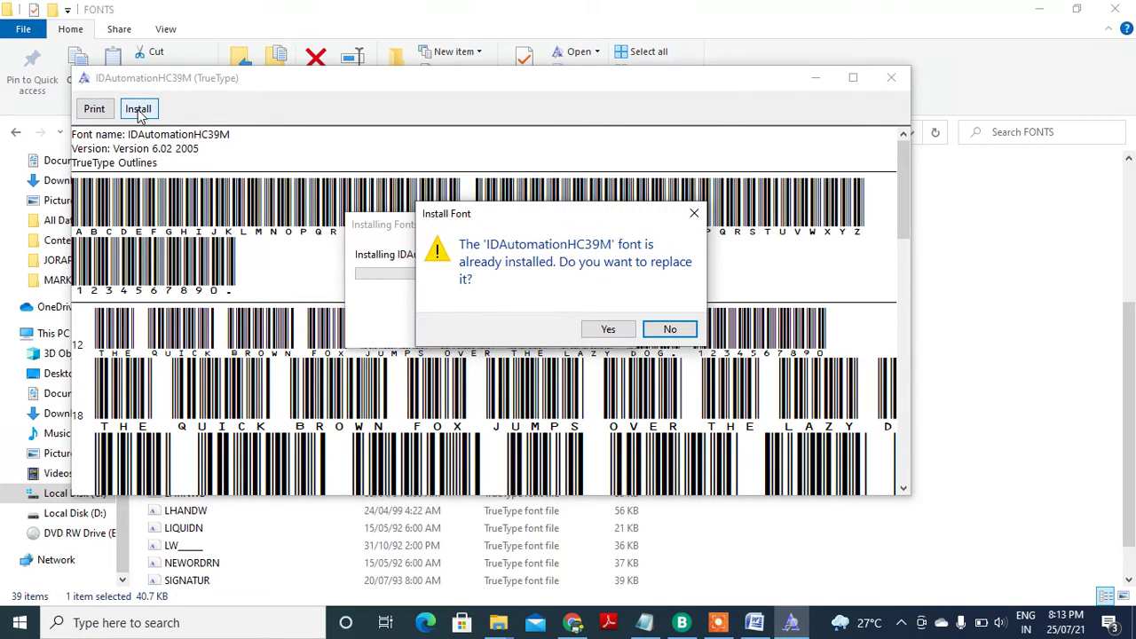
left_click(601, 331)
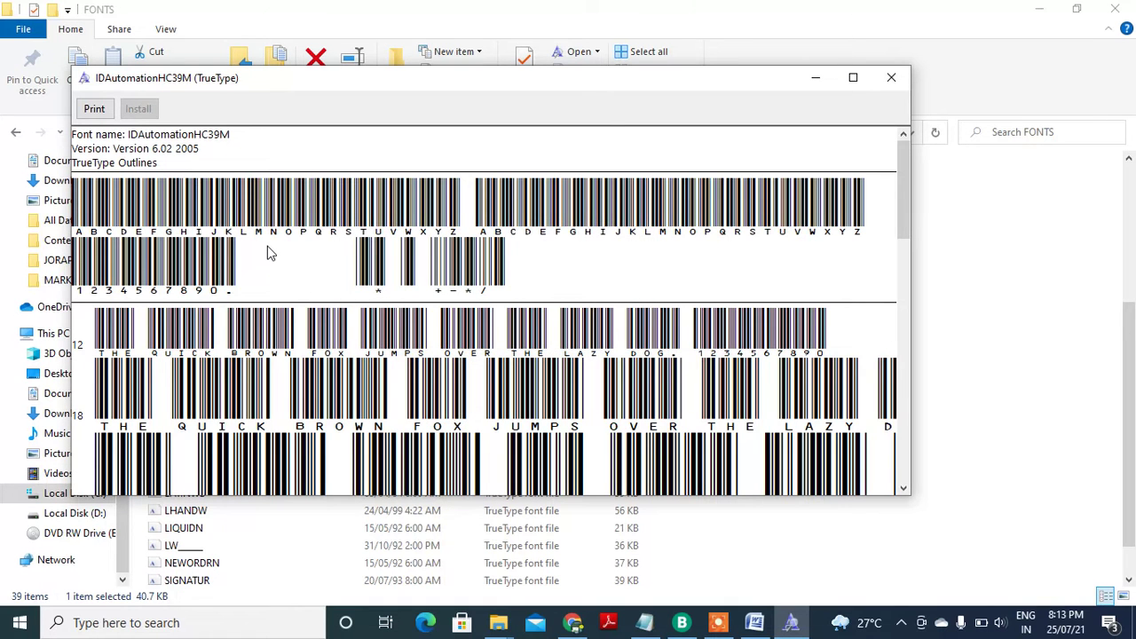
left_click(890, 79)
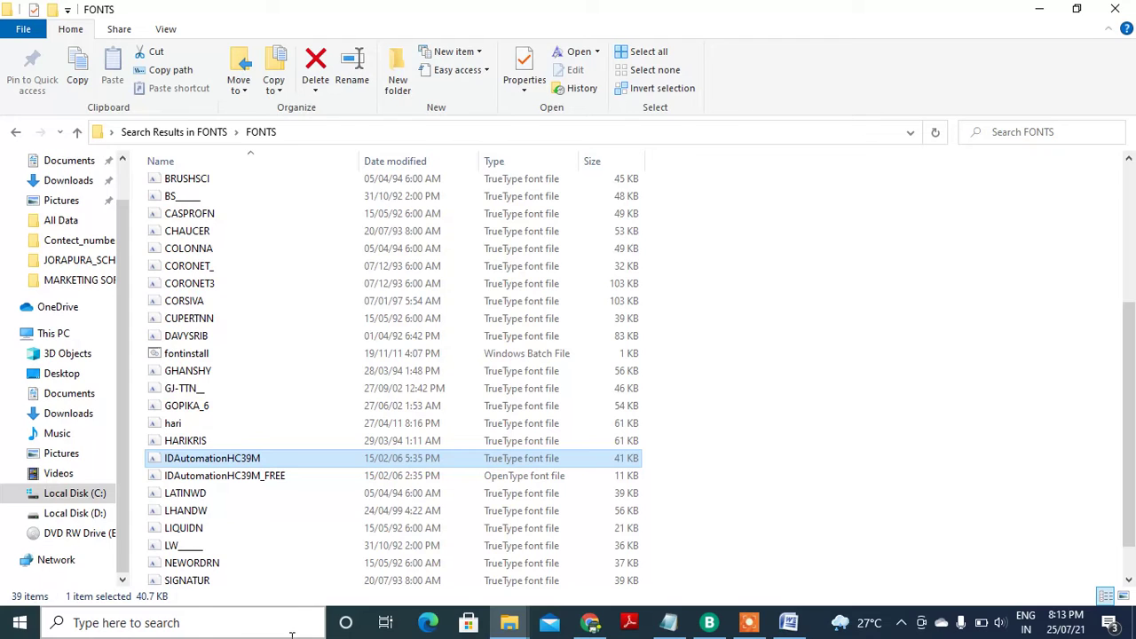
Launch Microsoft Office Excel 2007 by searching 'EX' from the Start menu
left_click(228, 627)
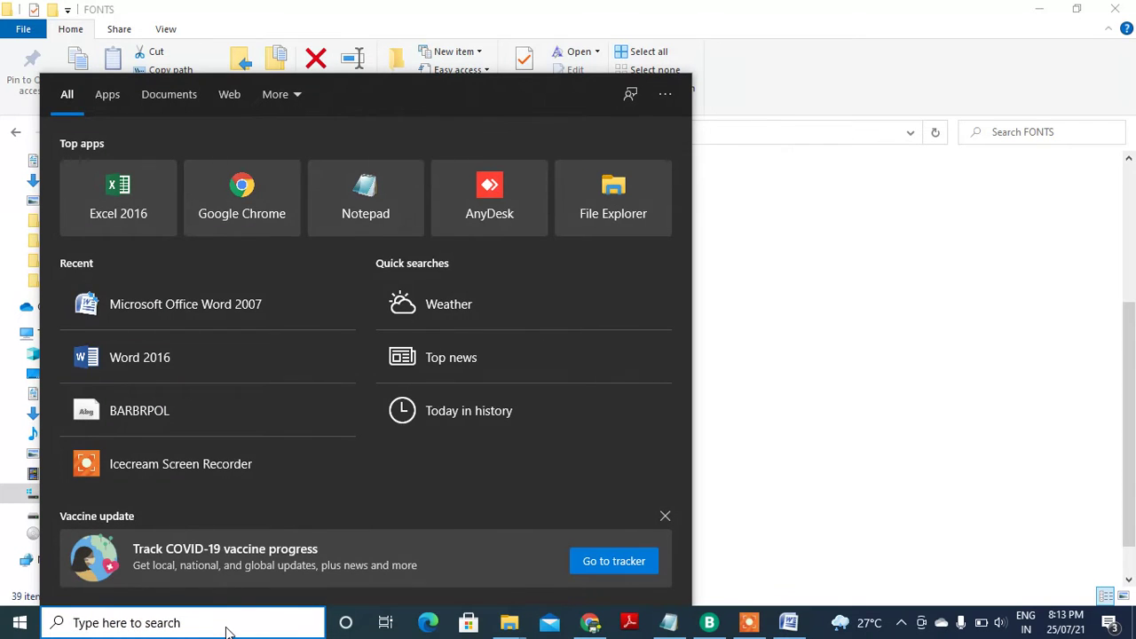
type("EX")
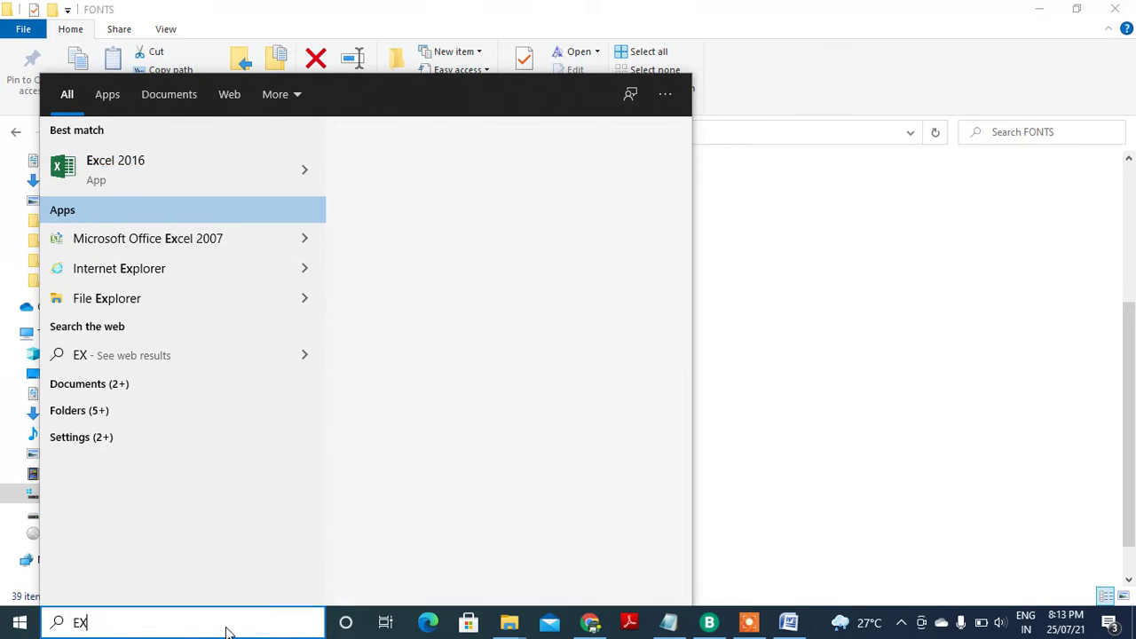
key("Down")
key("Return")
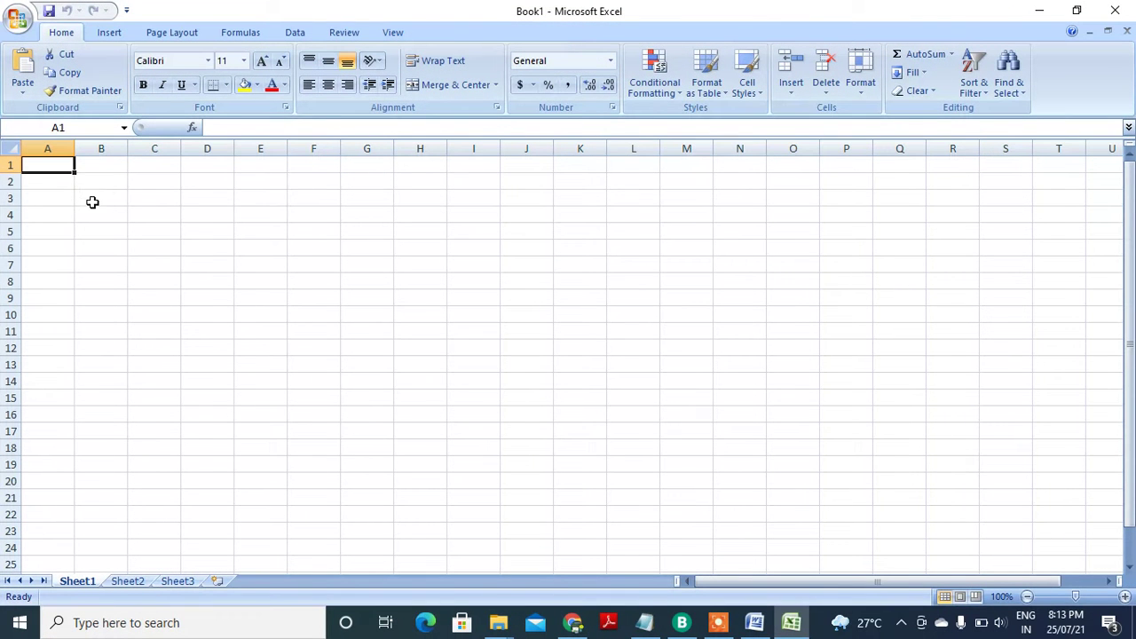
Enter the number 456789152 in cell B3
left_click(92, 202)
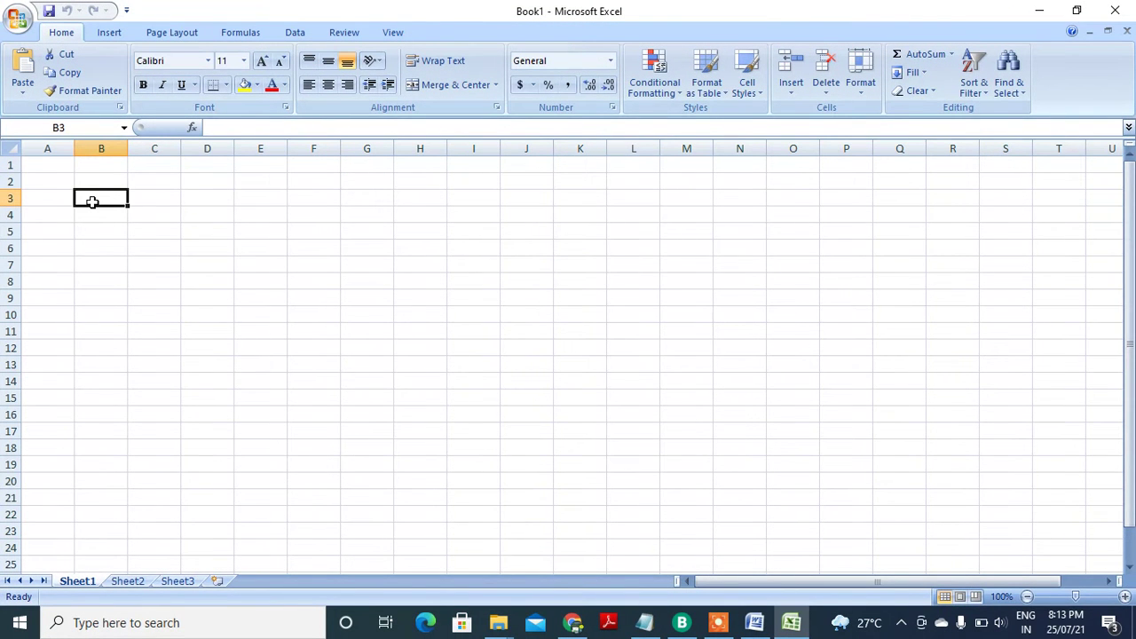
type("94265")
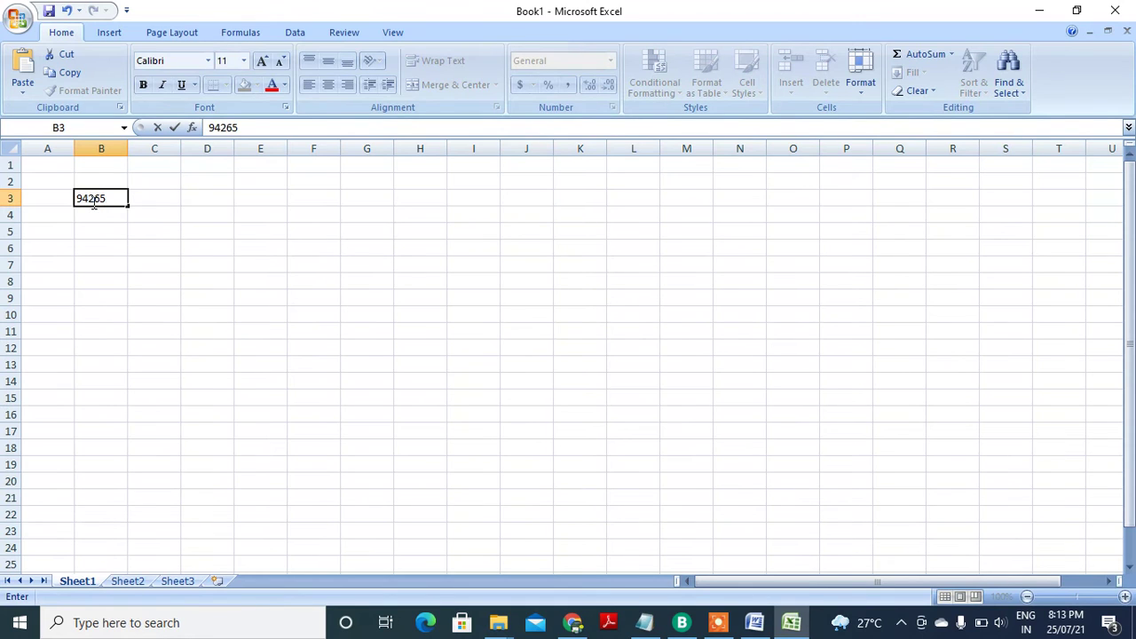
key("BackSpace")
key("BackSpace")
key("BackSpace")
key("BackSpace")
key("BackSpace")
type("789")
key("Return")
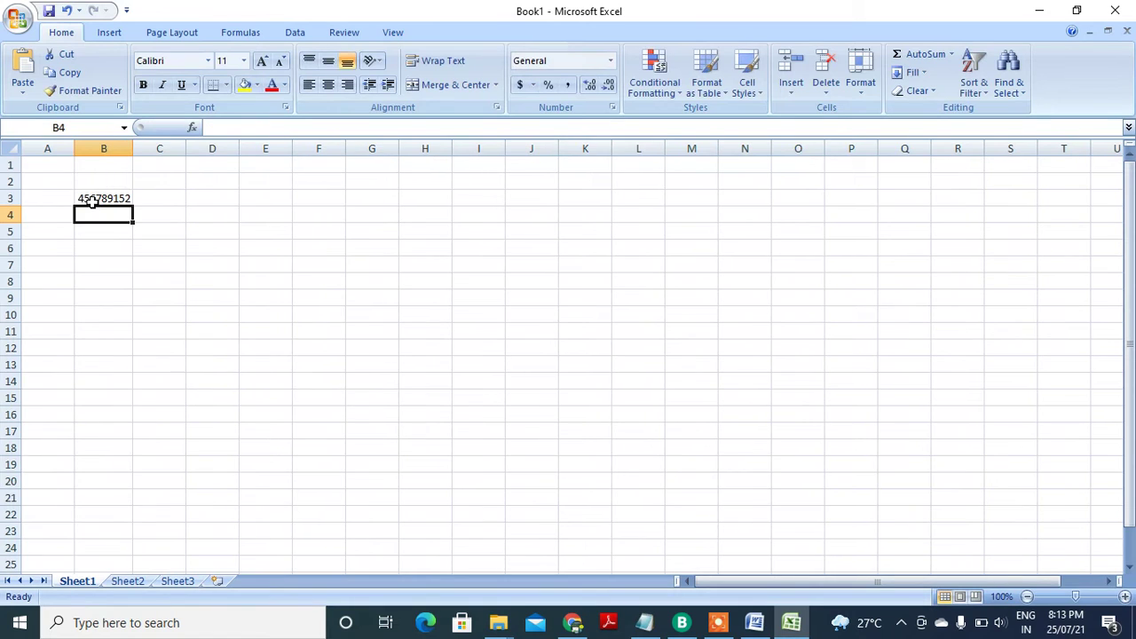
Apply the IDAutomationHC39M barcode font to cell B3
left_click(93, 202)
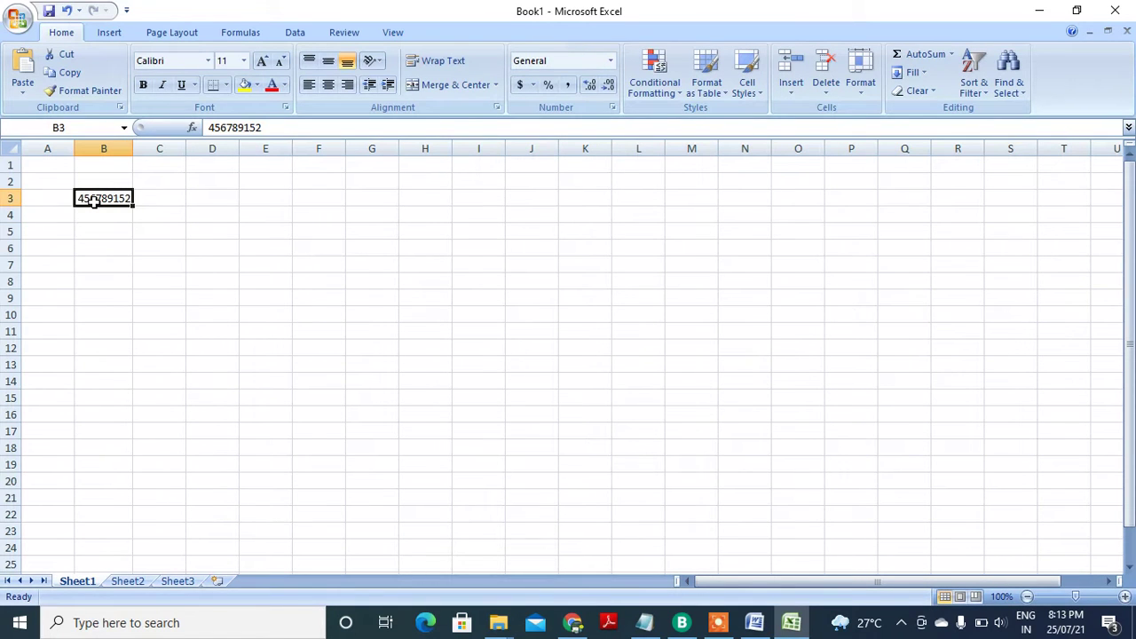
left_click(208, 61)
left_click_drag(232, 105, 245, 274)
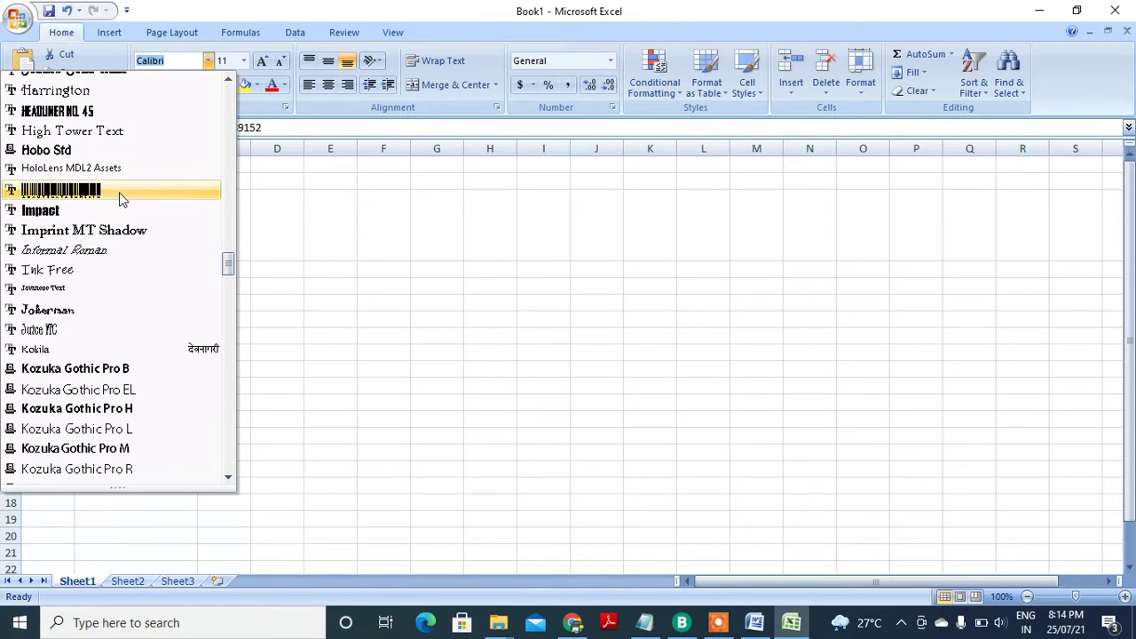
left_click(121, 197)
left_click(338, 248)
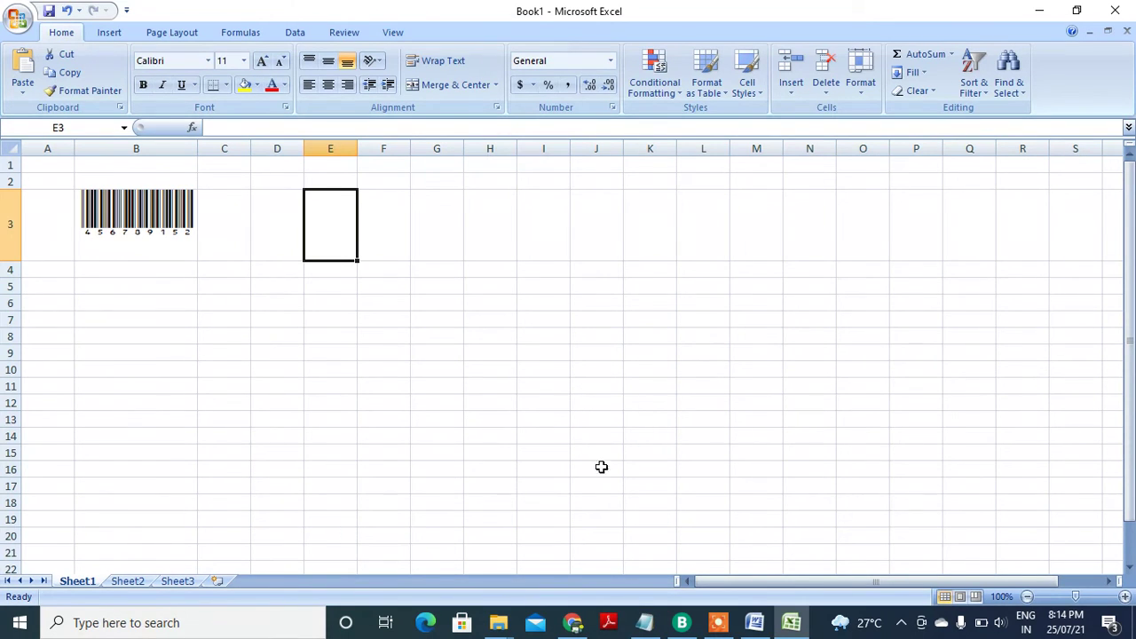
Fill the 456789152 barcode down column B to row 15
left_click(152, 218)
left_click_drag(197, 262, 190, 461)
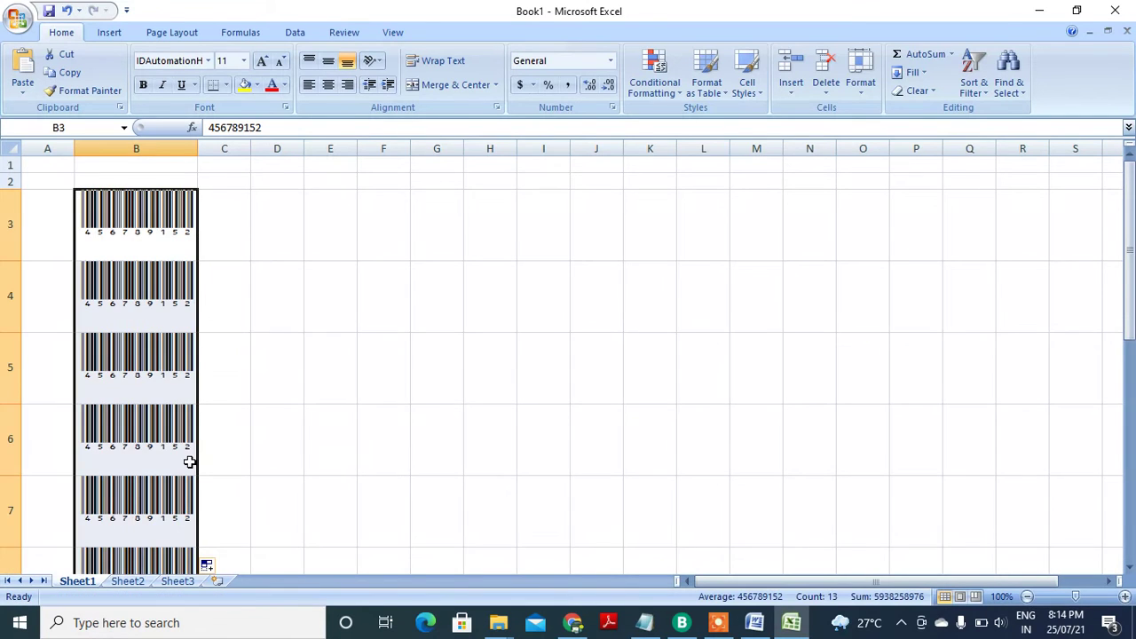
left_click(237, 206)
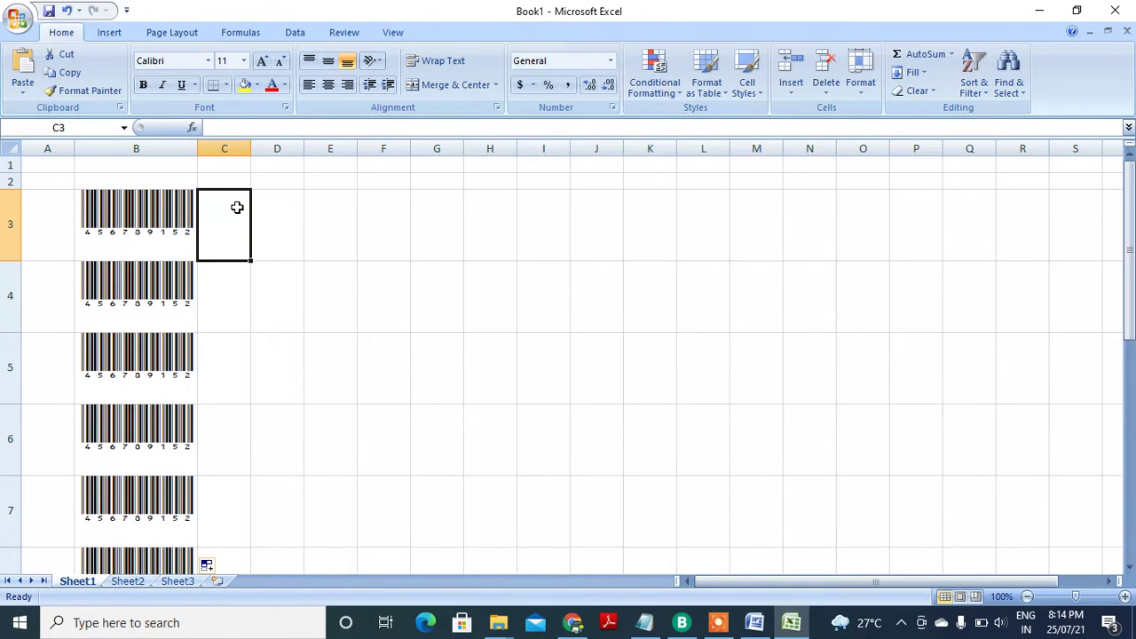
Try extending B3 across row 3, then copy B3 with C3 as the destination
left_click(181, 210)
left_click_drag(198, 263, 572, 265)
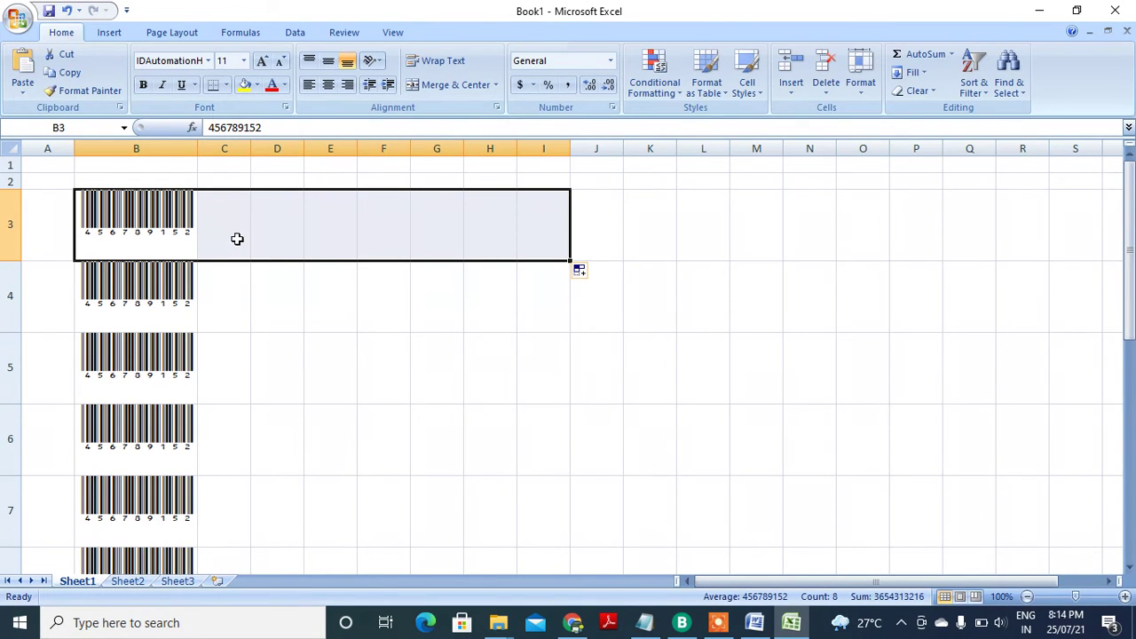
left_click(169, 236)
left_click_drag(198, 263, 488, 232)
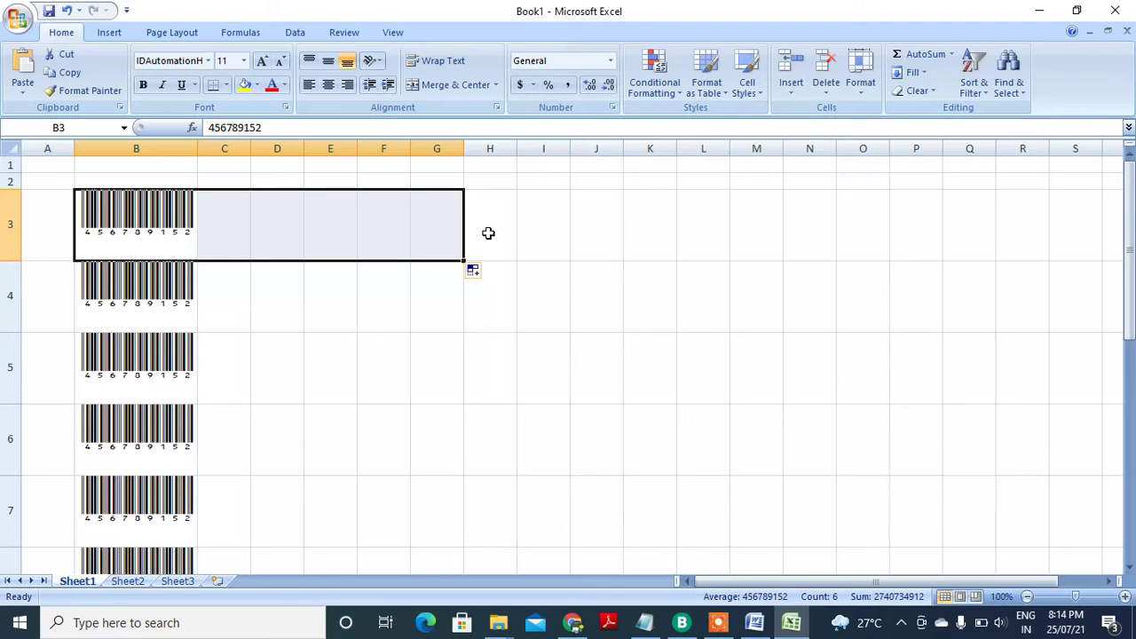
left_click(184, 226)
key("ctrl+c")
left_click_drag(208, 231, 218, 227)
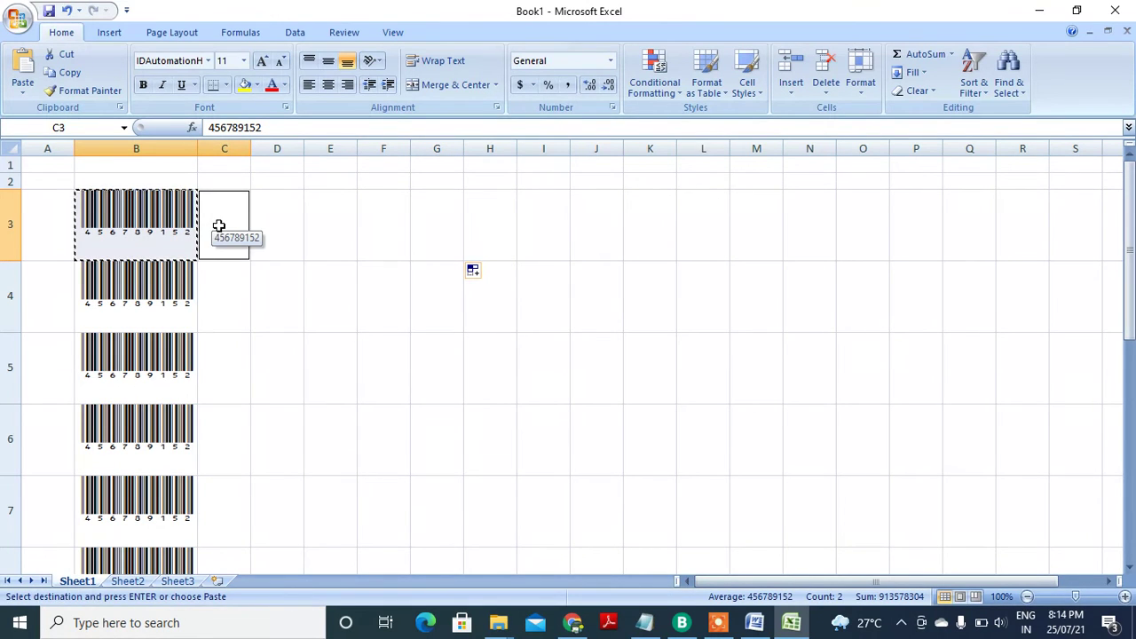
Paste B3's barcode into C3 and change C3's value to 456789153
left_click(160, 226)
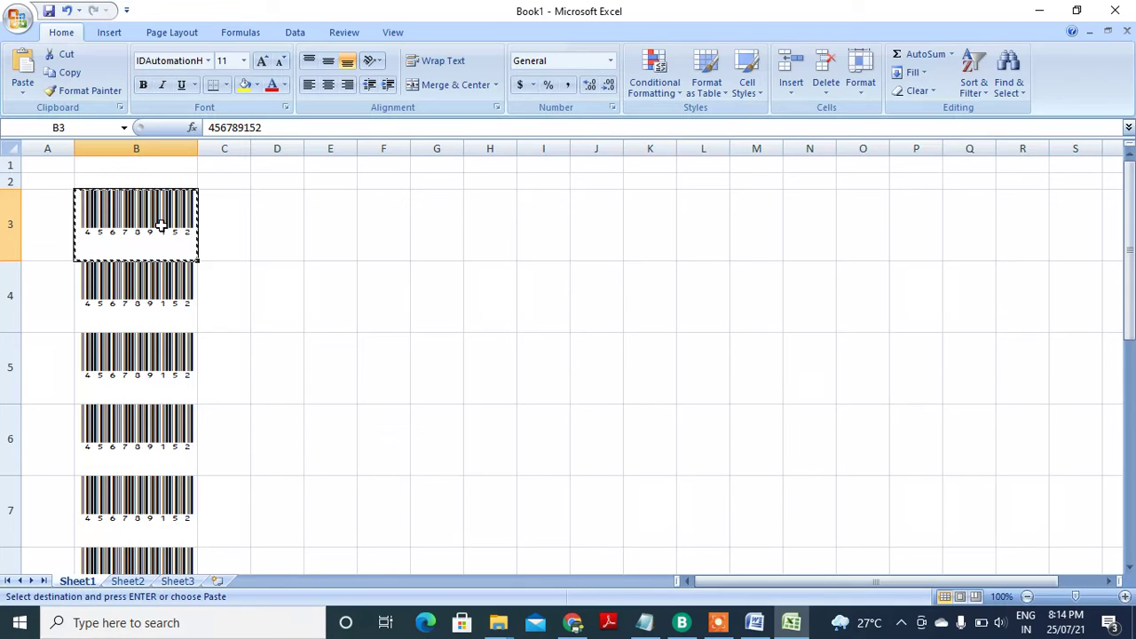
left_click(215, 226)
key("Return")
left_click_drag(399, 226, 313, 241)
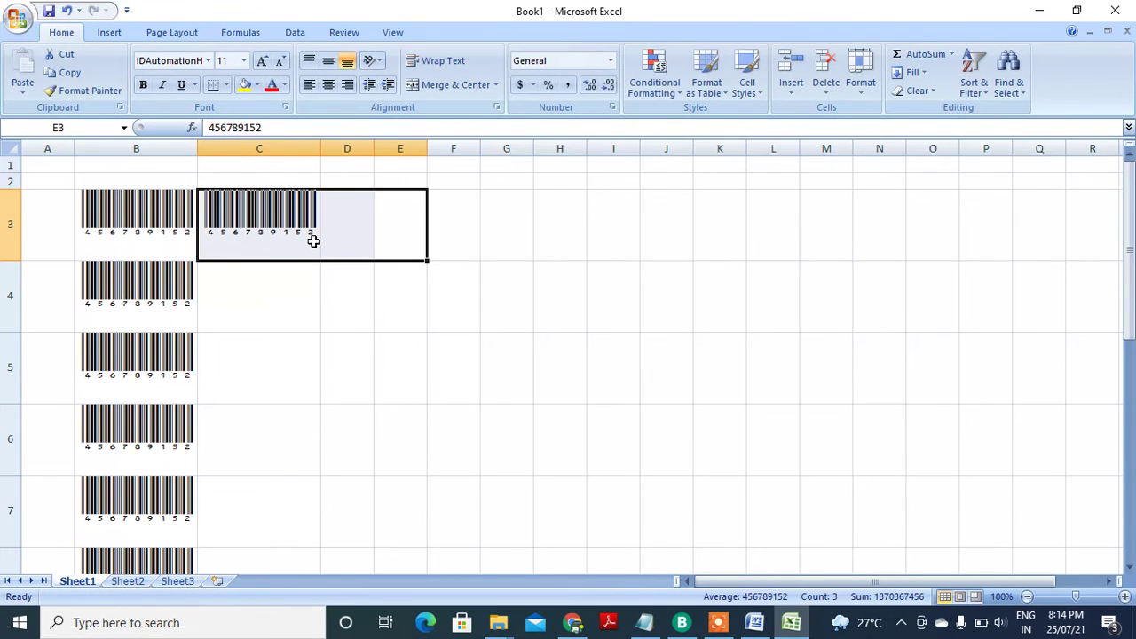
left_click(357, 241)
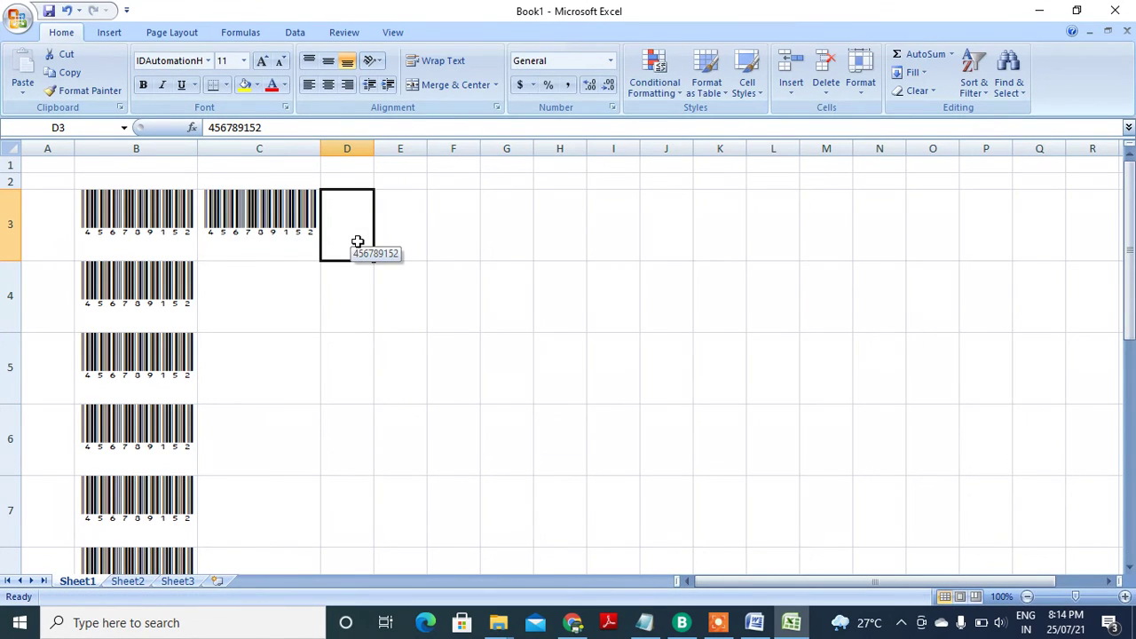
left_click(270, 247)
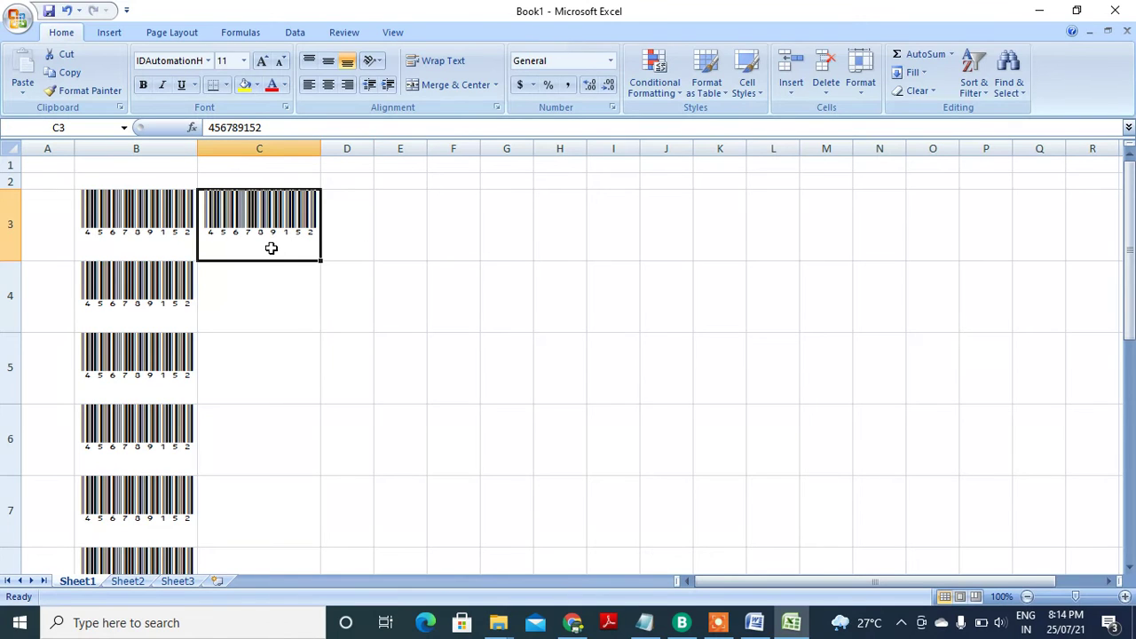
left_click(287, 127)
key("BackSpace")
type("3")
key("Return")
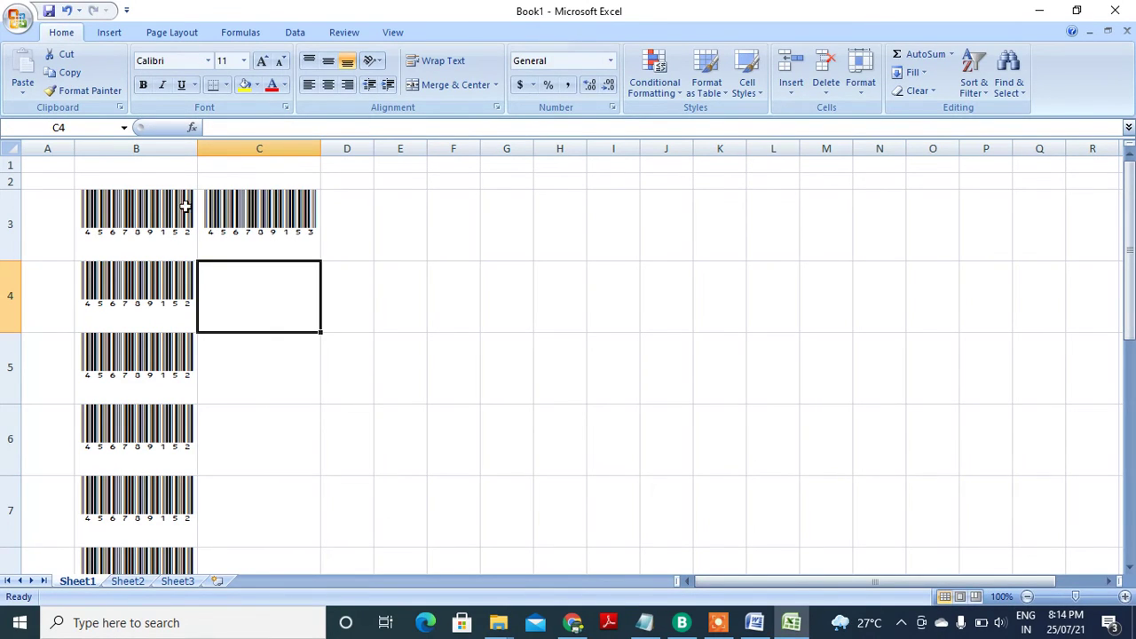
Fill the incrementing barcode series across row 3 from B3:C3, widening columns D–F to fit
left_click(185, 207)
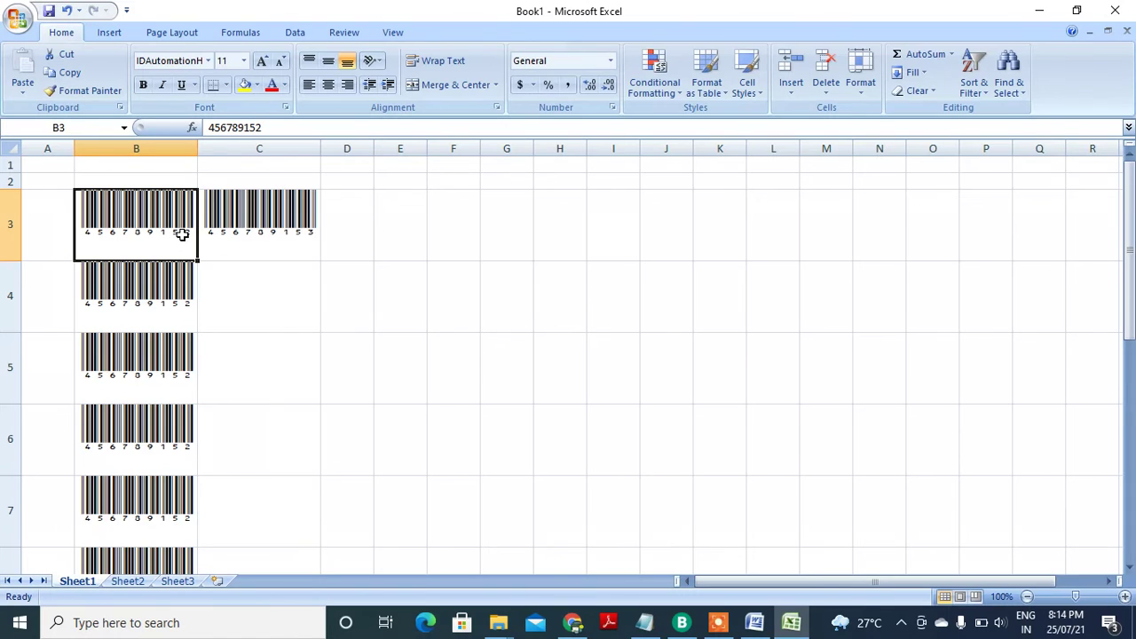
key("shift+Right")
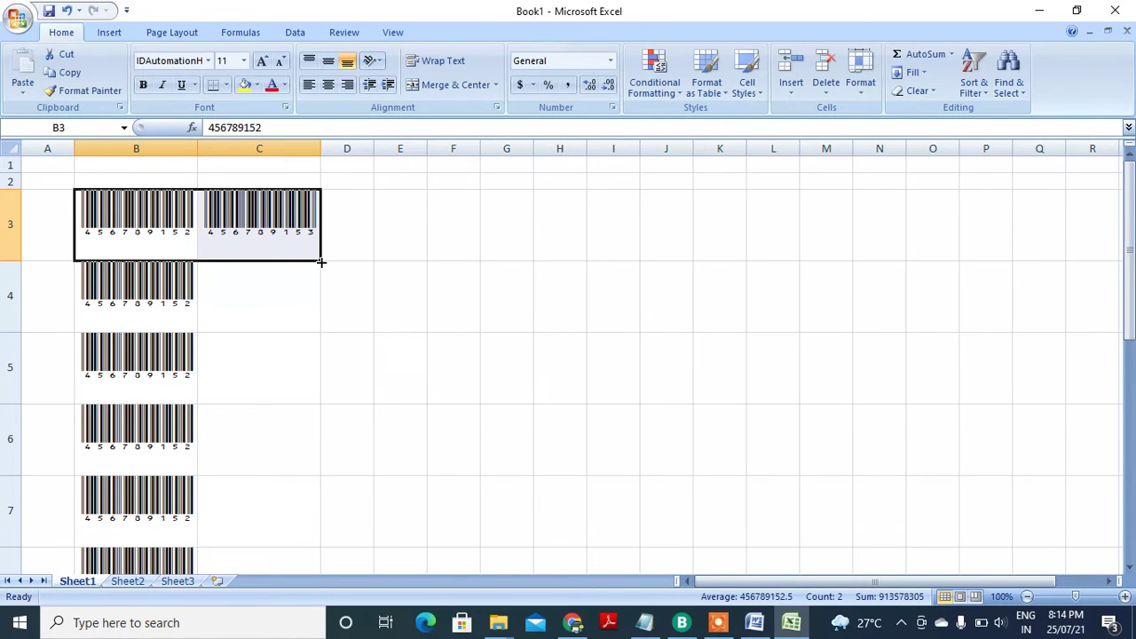
left_click_drag(320, 262, 647, 261)
left_click(358, 245)
double_click(360, 246)
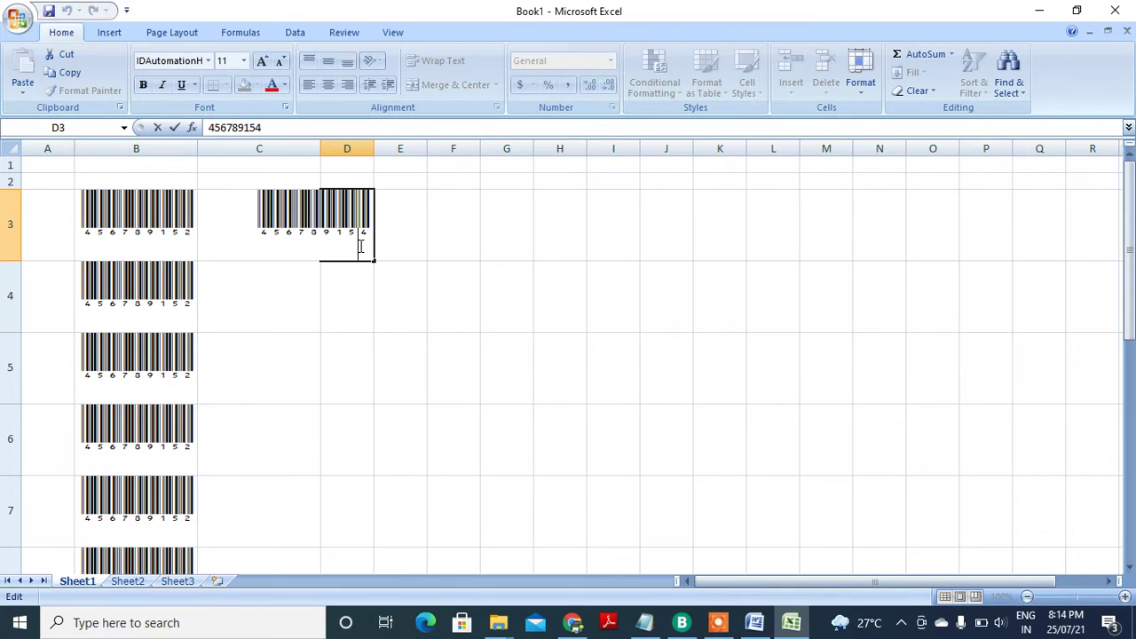
double_click(410, 246)
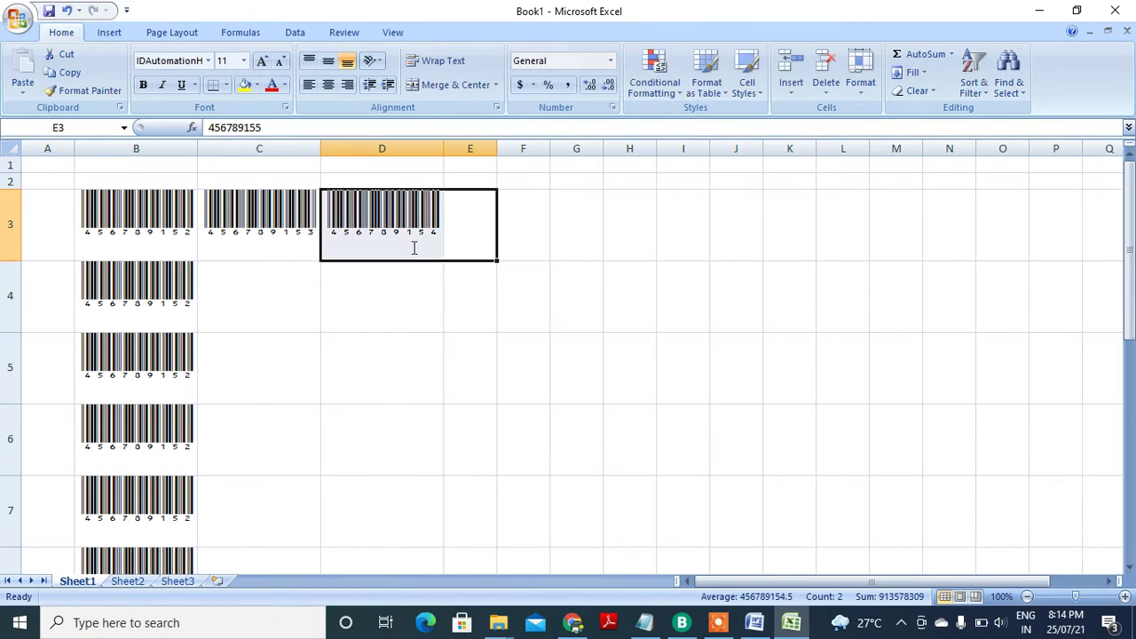
double_click(527, 235)
double_click(662, 246)
type("456789157")
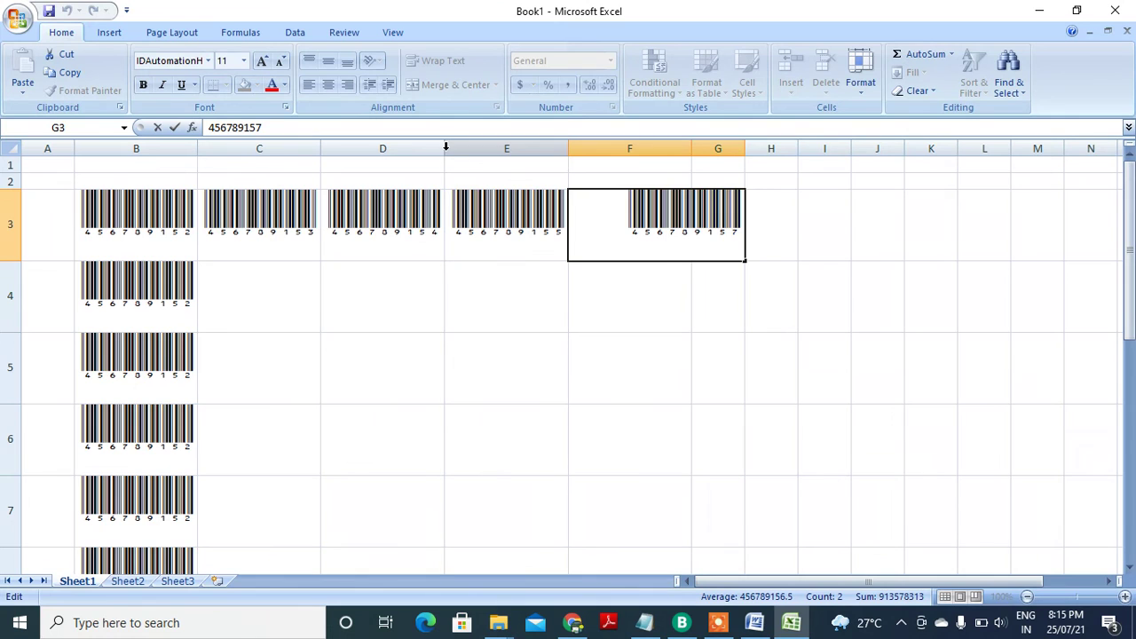
Commit G3 so F3 shows 456789156 and G3 shows 456789157
left_click(487, 407)
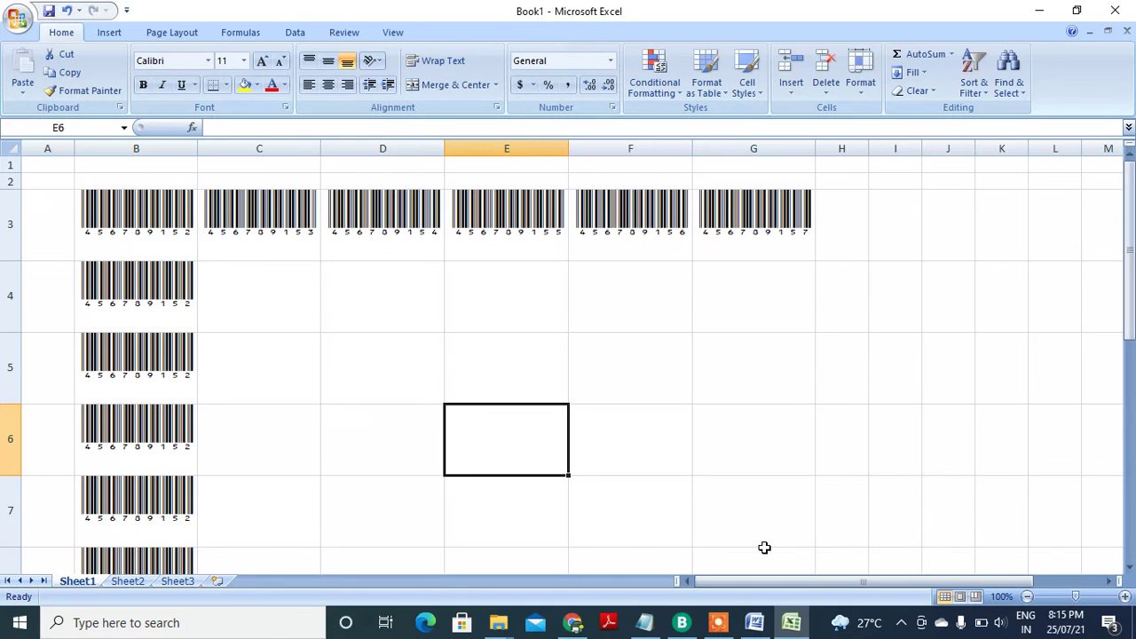
left_click(720, 624)
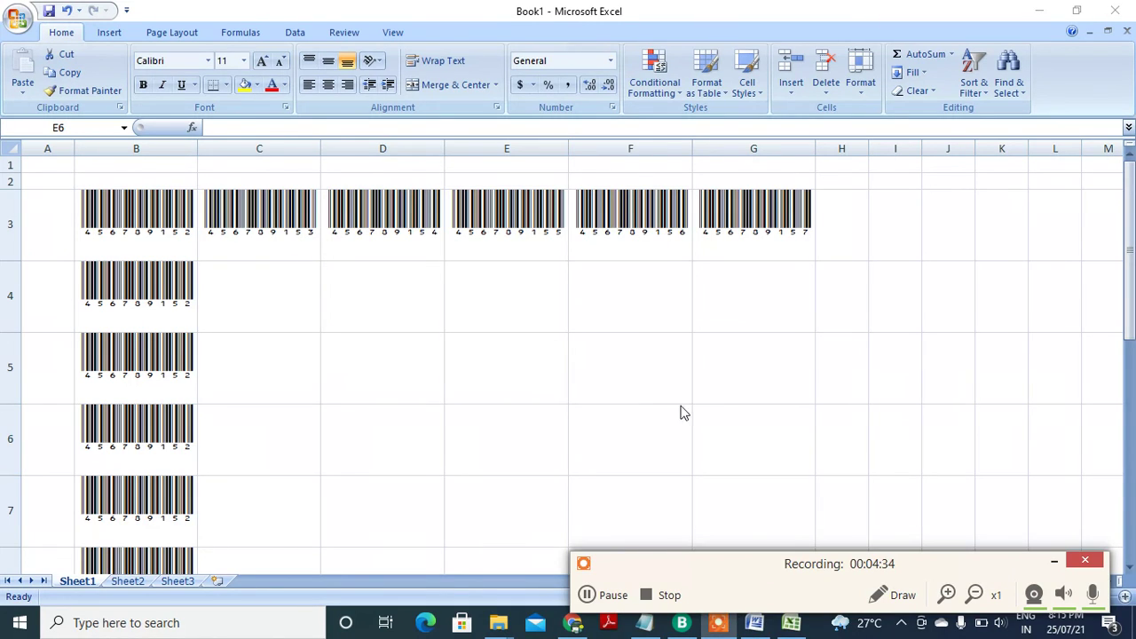